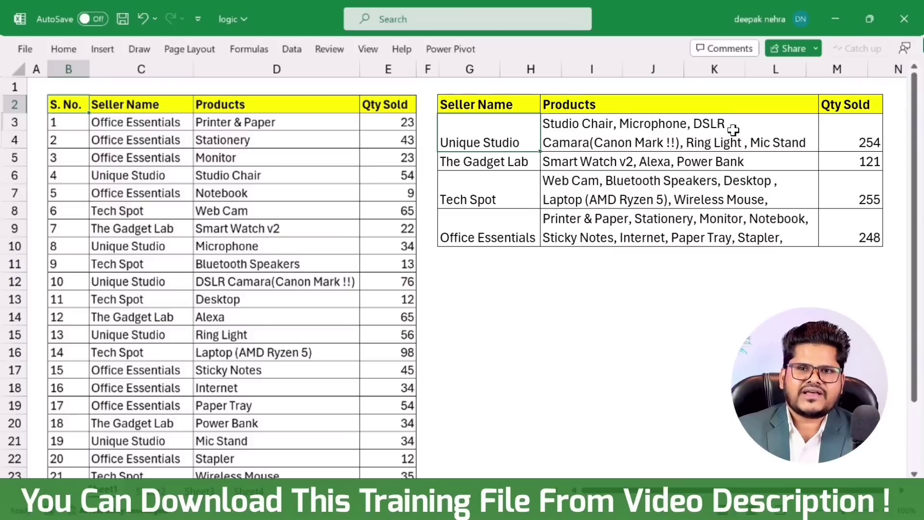
Examine the finished seller summary and the pivot table of quantities sold by seller and product.
click(732, 130)
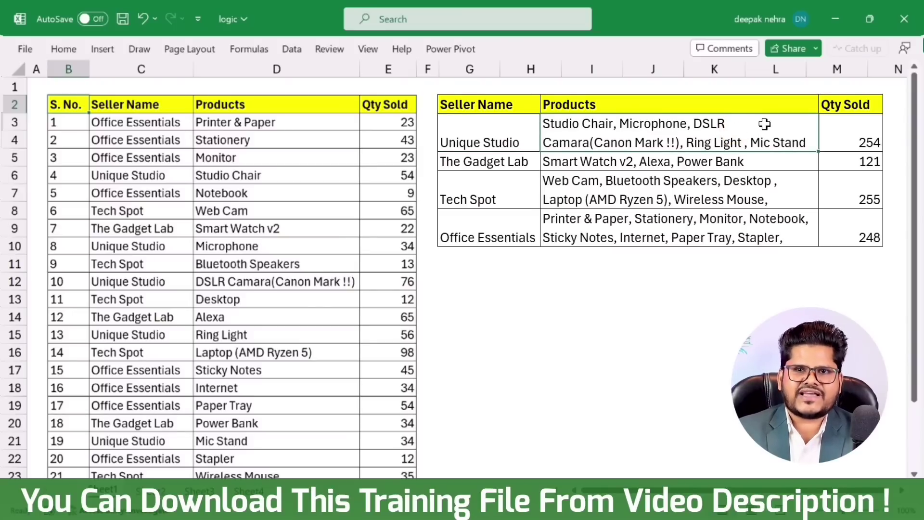
click(833, 132)
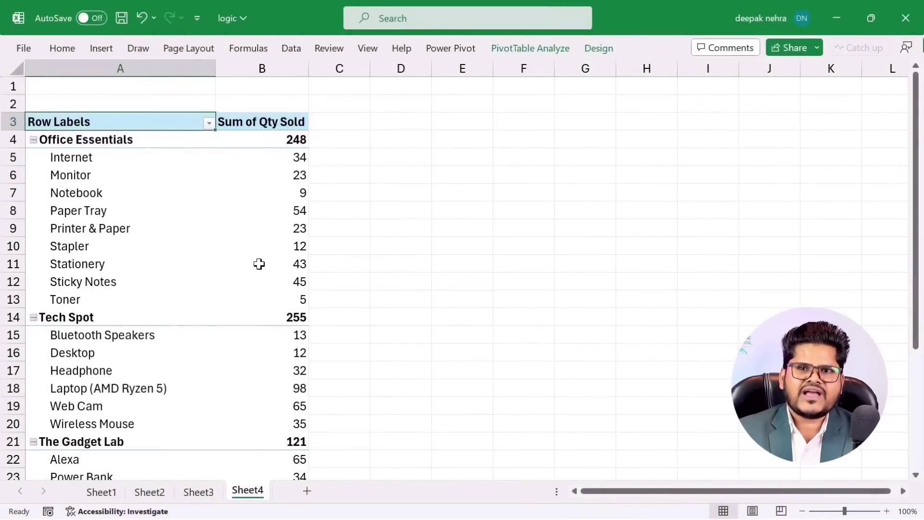
scroll(227, 268, down, 1)
scroll(227, 267, down, 3)
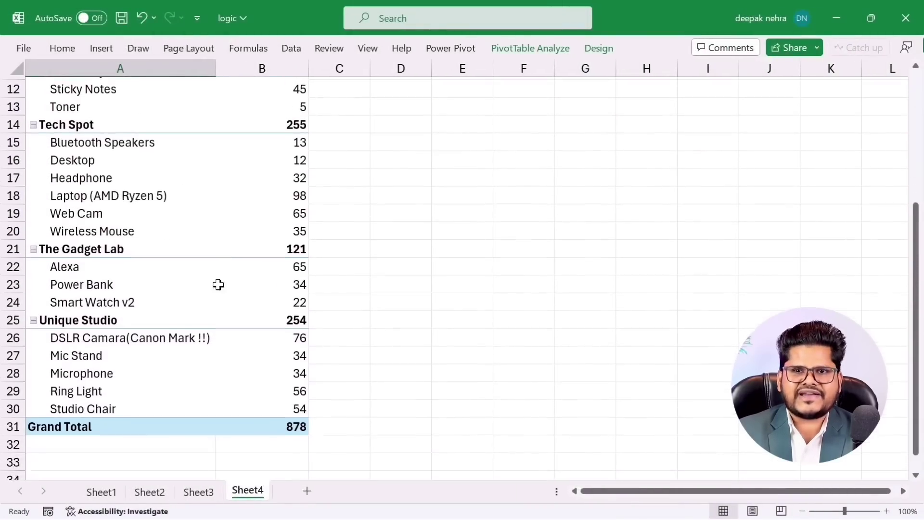
scroll(216, 297, up, 1)
scroll(216, 297, up, 3)
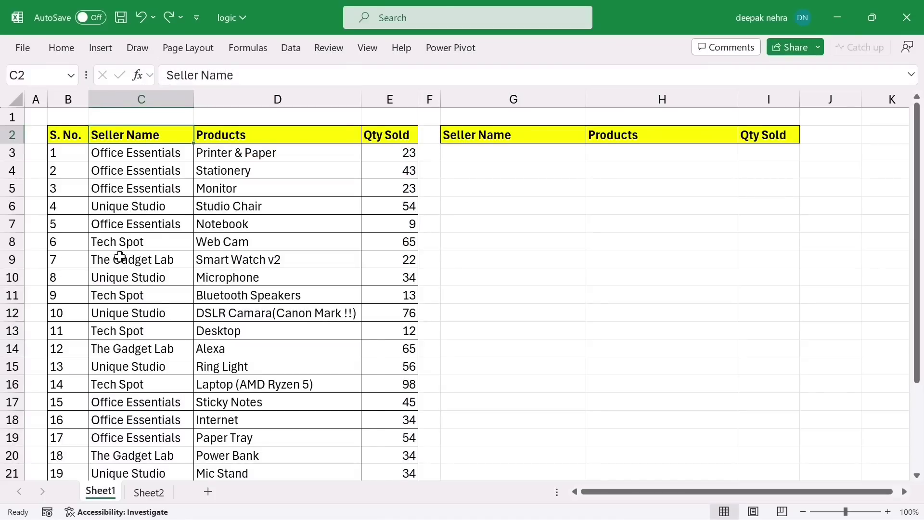
Sort the sales table by Seller Name from Z to A and review the grouped seller rows.
click(127, 238)
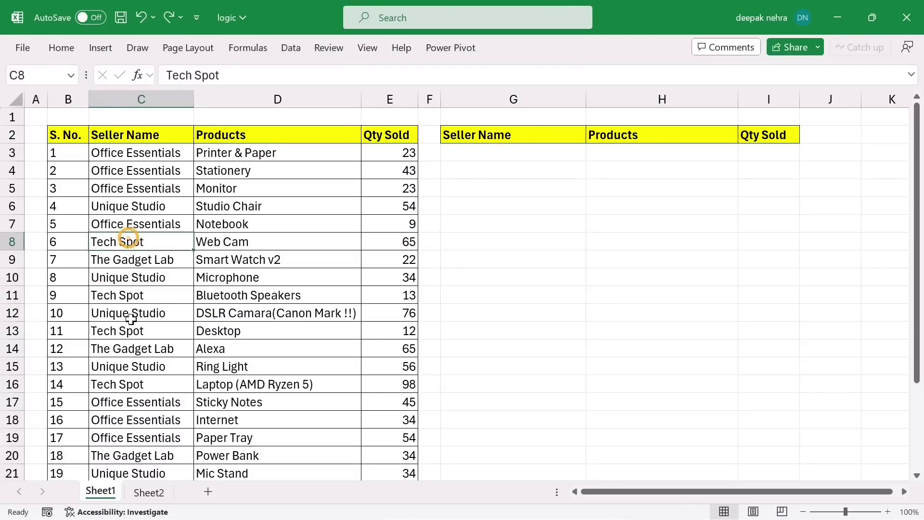
click(130, 275)
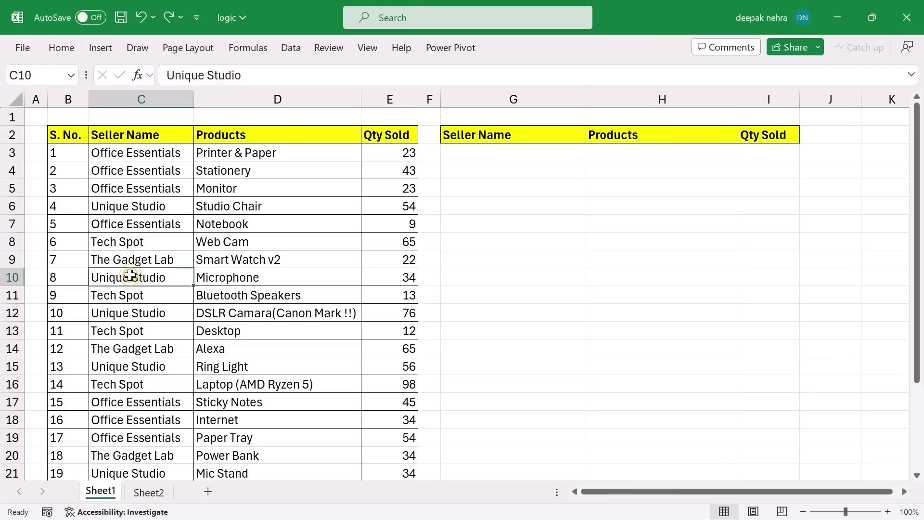
right_click(130, 276)
mouse_move(212, 304)
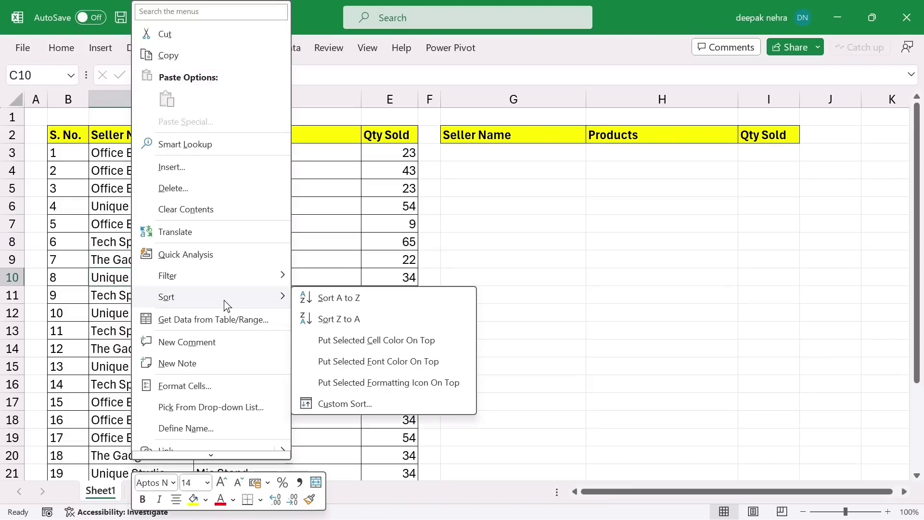
click(340, 318)
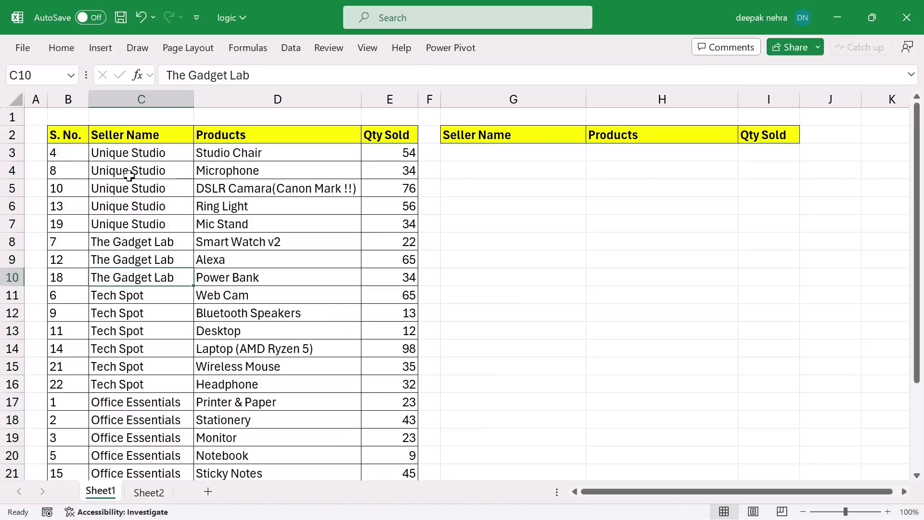
drag(134, 154, 138, 223)
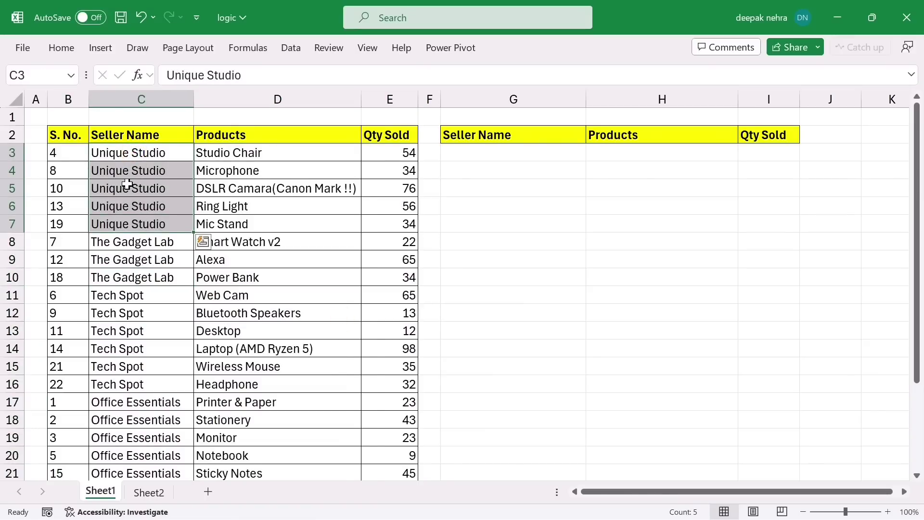
drag(168, 153, 377, 221)
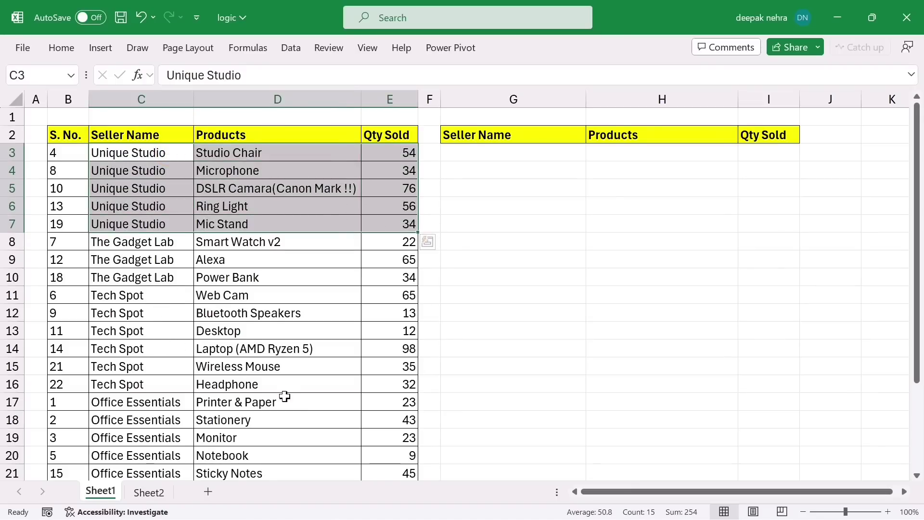
scroll(284, 380, down, 2)
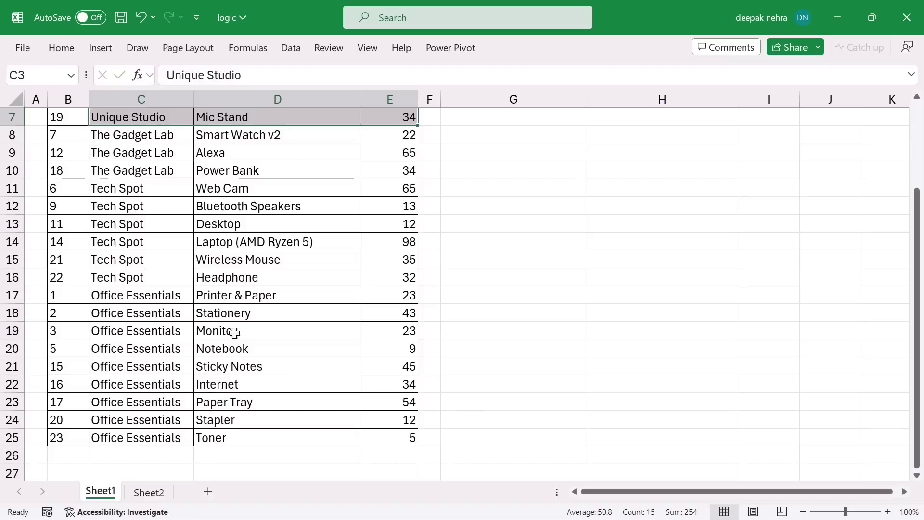
scroll(303, 390, up, 2)
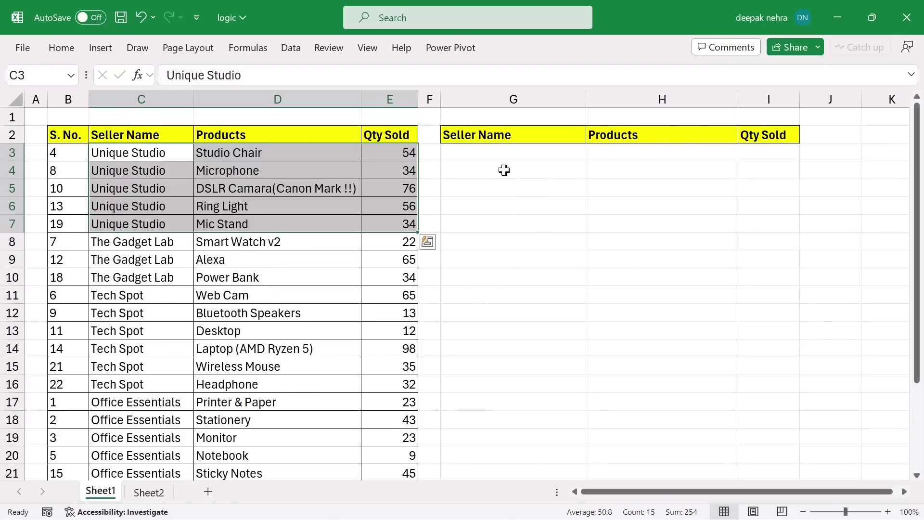
Enter Unique Studio as the seller name in cell G3 of the summary table.
click(480, 151)
text(Un)
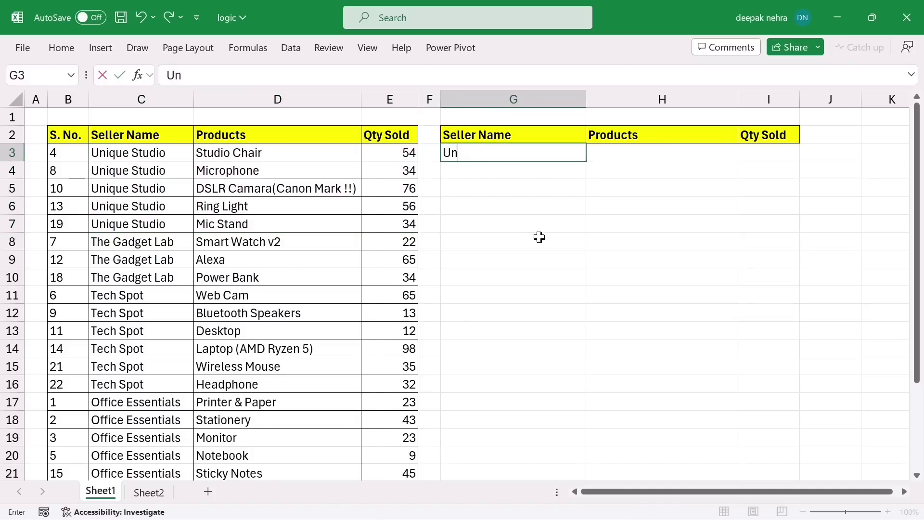
text(ique St)
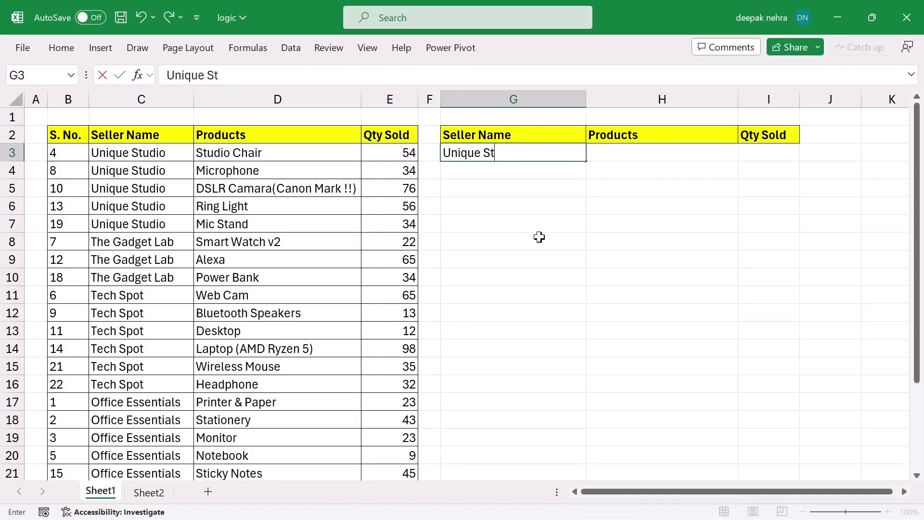
text(udio)
Begin a FILTER formula in cell H3 with the product range D3:D25 as its array.
click(630, 154)
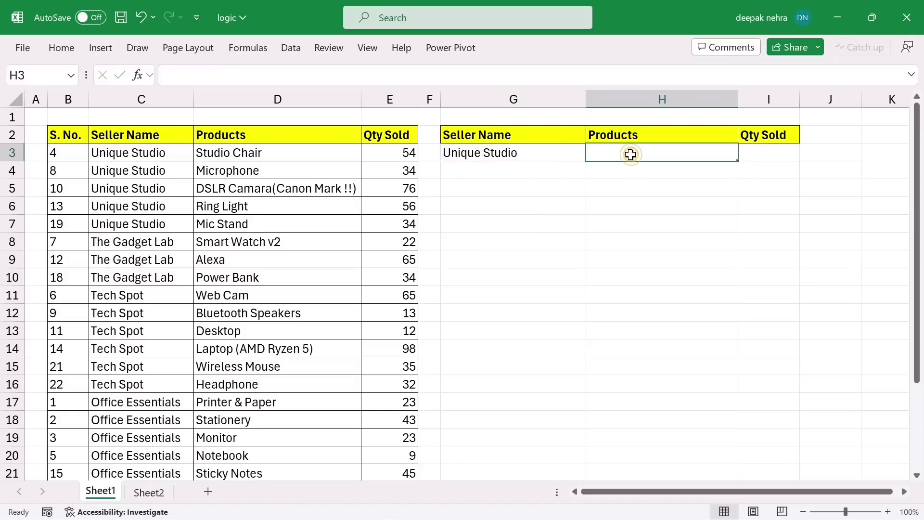
drag(224, 153, 233, 219)
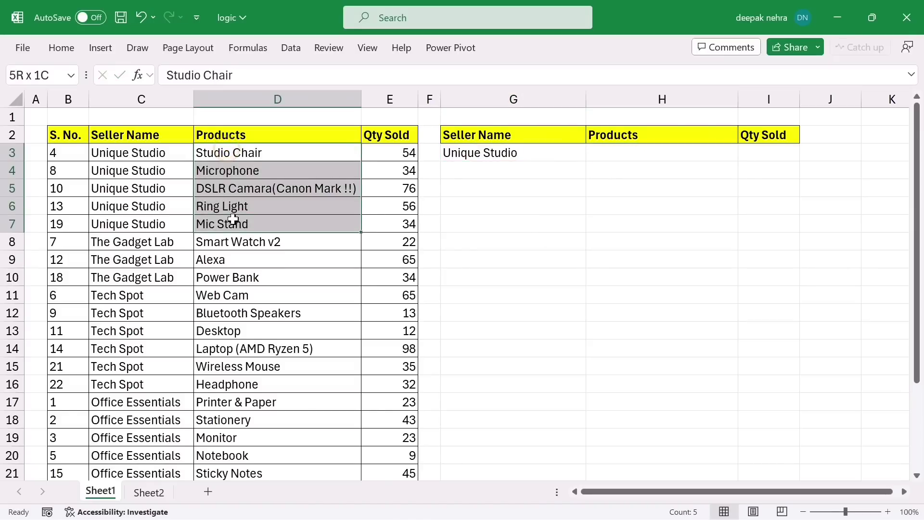
click(609, 156)
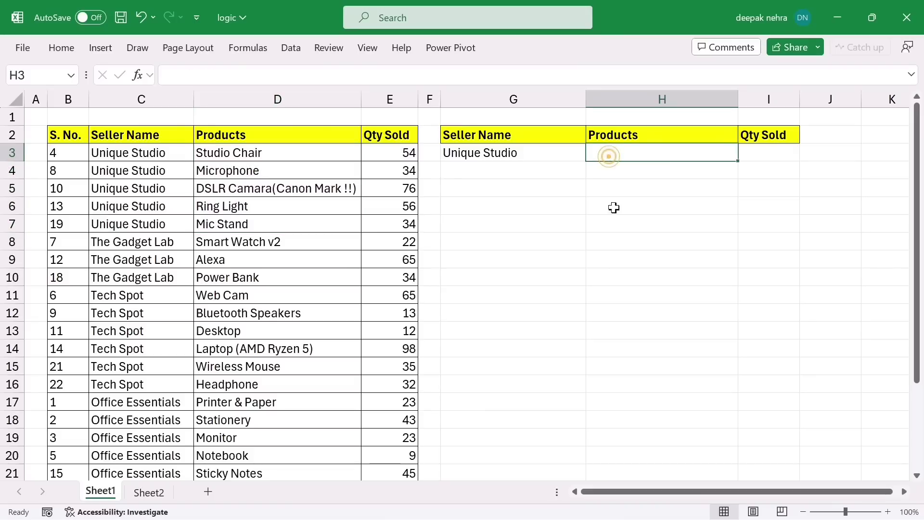
text(=)
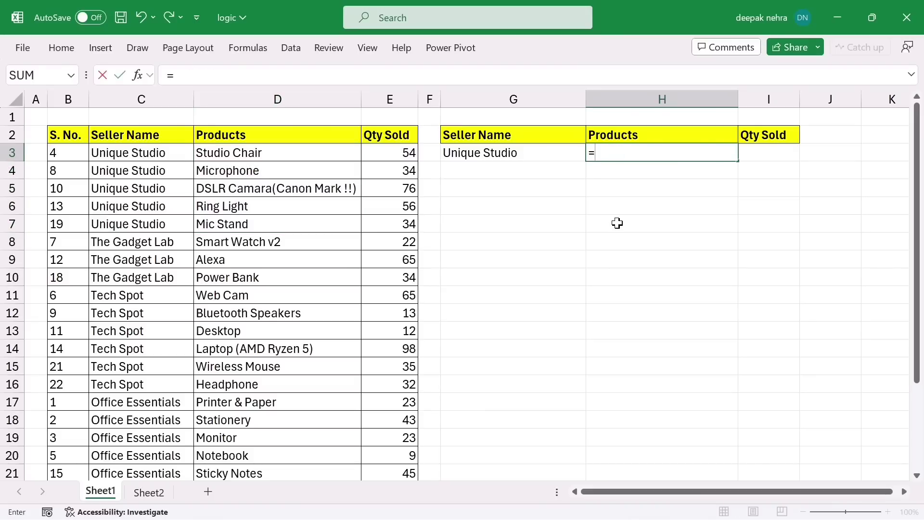
text(filte)
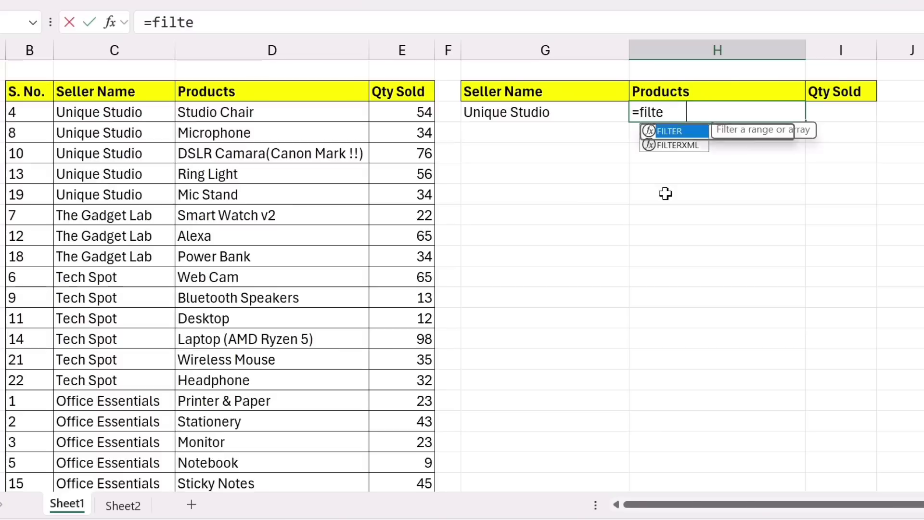
key(Tab)
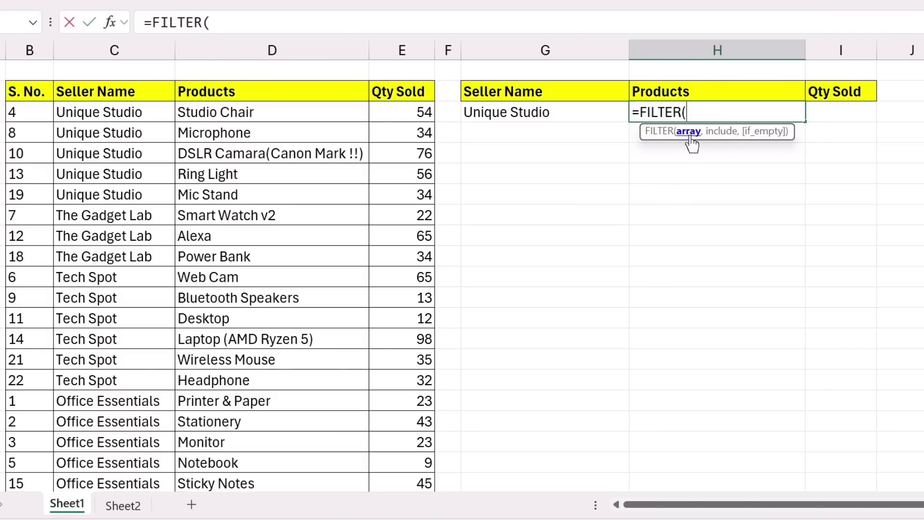
drag(229, 113, 245, 421)
scroll(563, 359, up, 3)
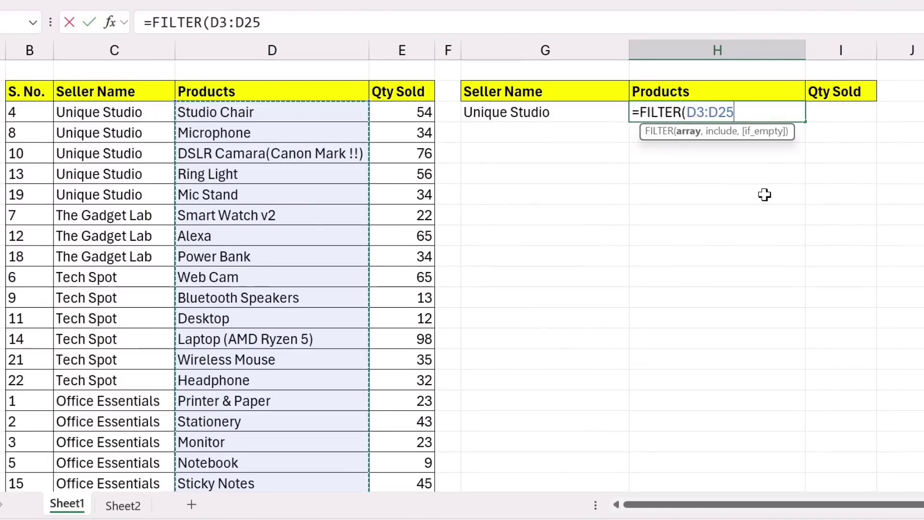
text(,)
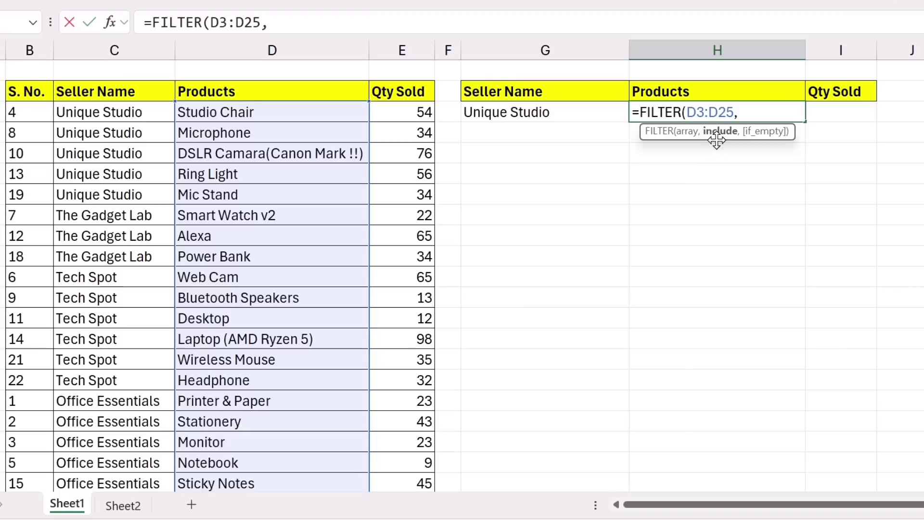
Make the FILTER array an absolute reference, $D$3:$D$25.
key(Left)
key(shift+Left)
key(shift+Left)
key(shift+Left)
key(shift+Left)
key(shift+Left)
key(shift+Left)
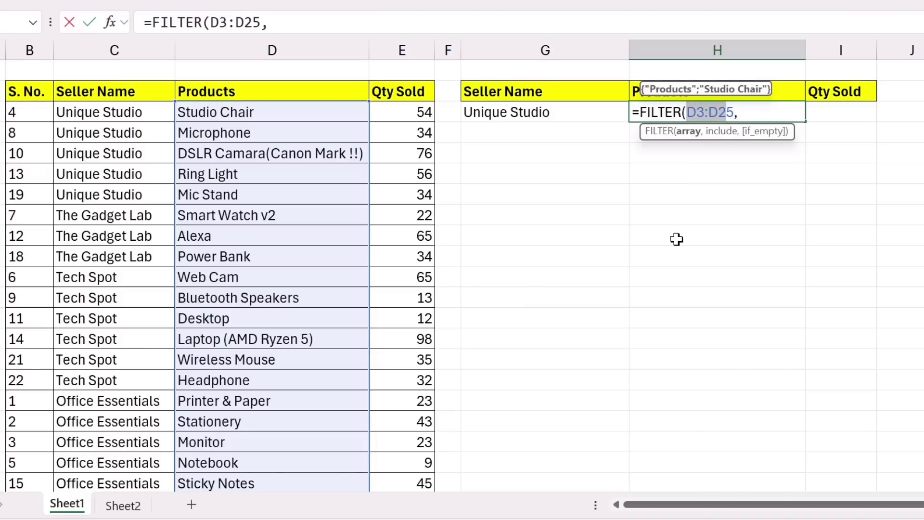
key(F4)
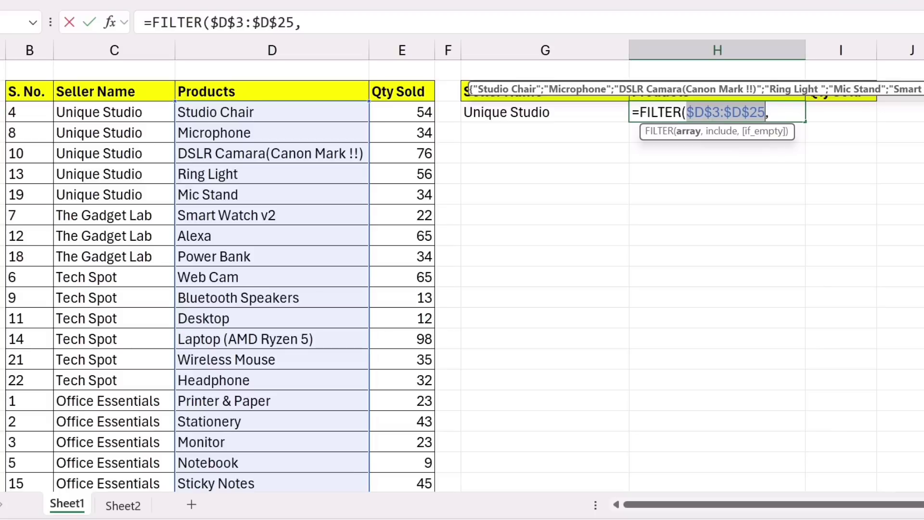
click(784, 112)
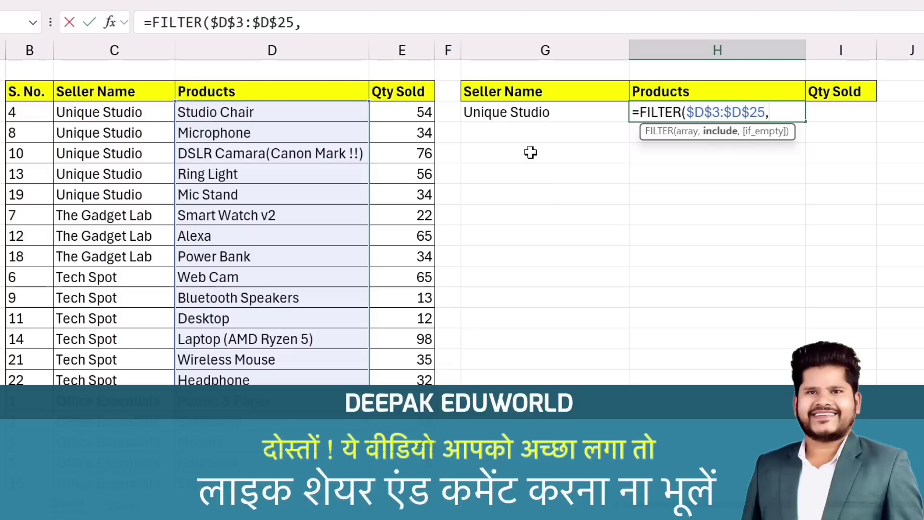
Complete the FILTER formula with the include condition $C$3:$C$25=G3, keeping the seller range absolute.
drag(97, 120, 99, 443)
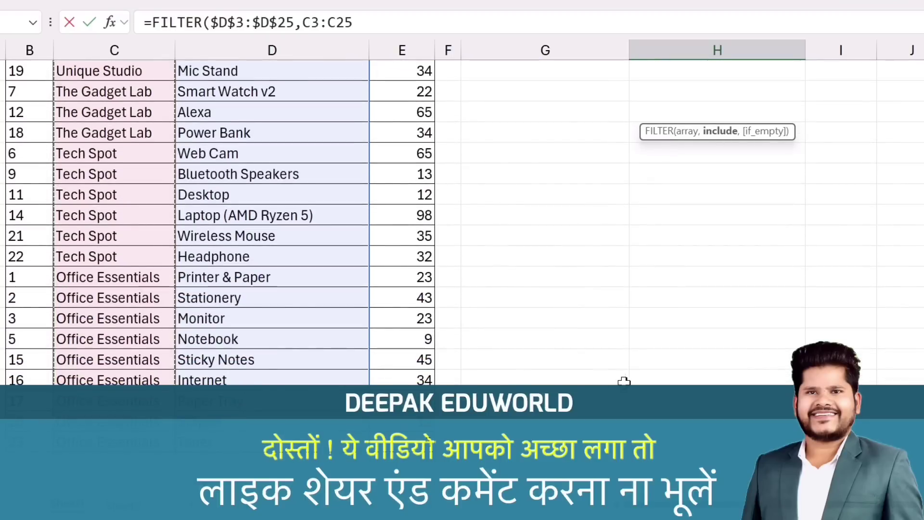
scroll(623, 381, up, 2)
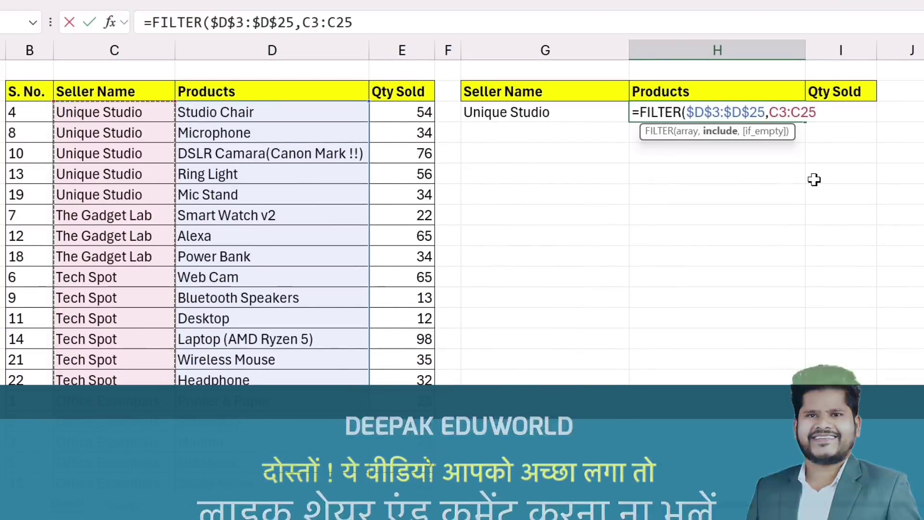
key(F4)
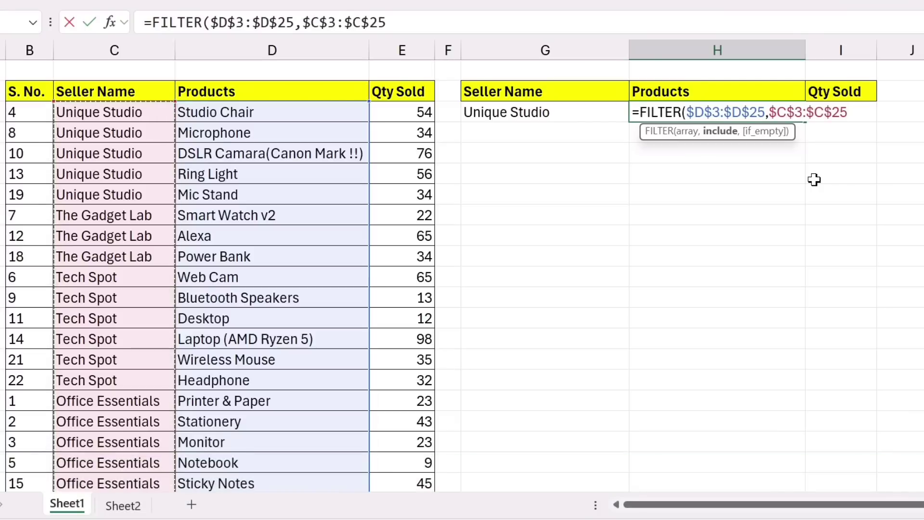
text(=)
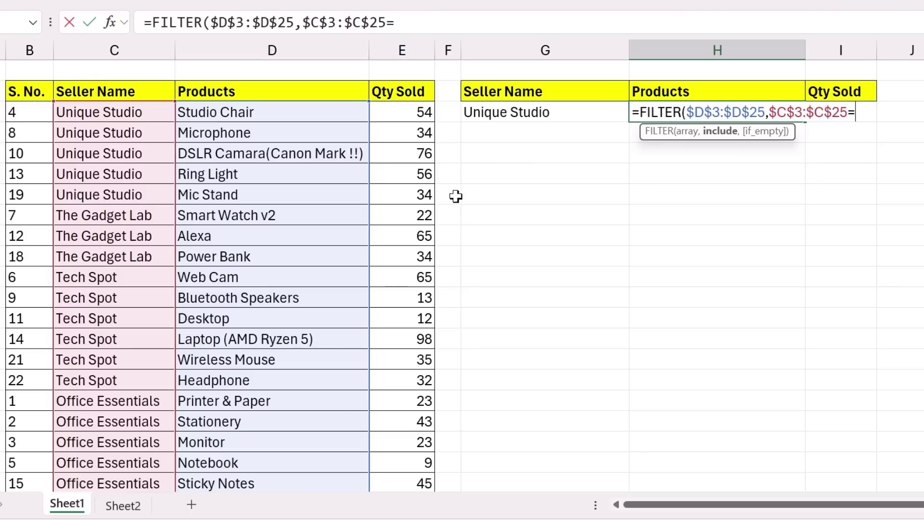
click(509, 113)
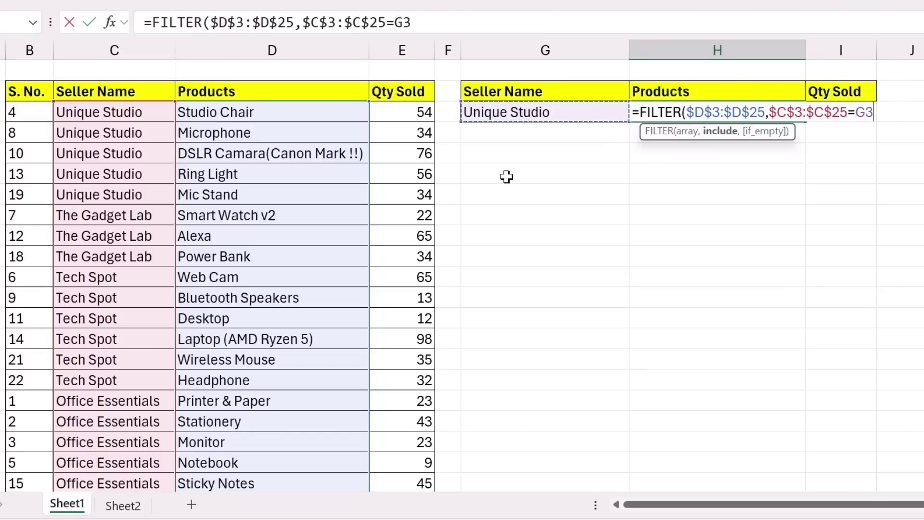
text())
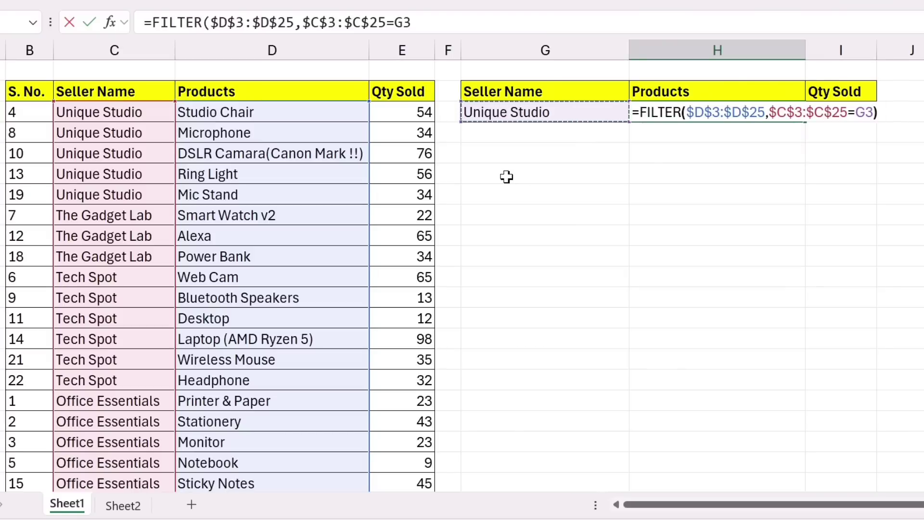
key(Return)
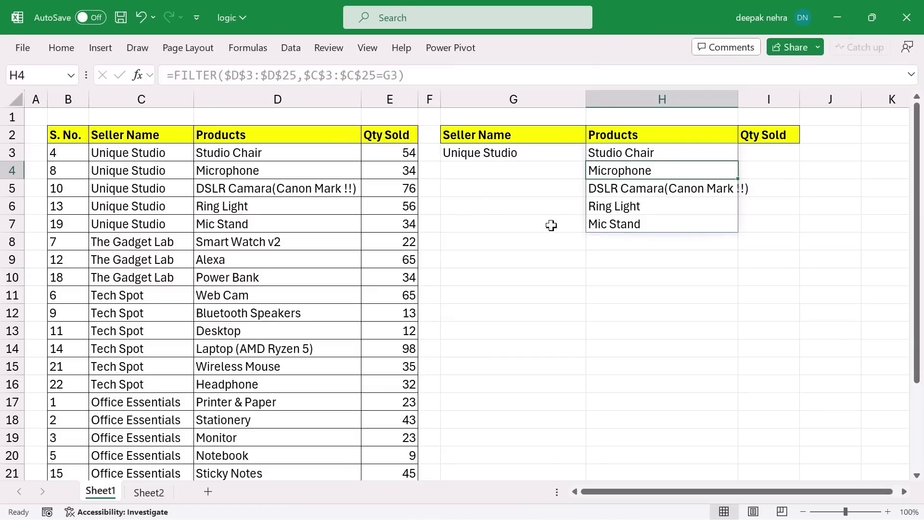
Replace the seller name in G3 with Tech Spot and compare the filtered list with the source products.
drag(252, 153, 248, 224)
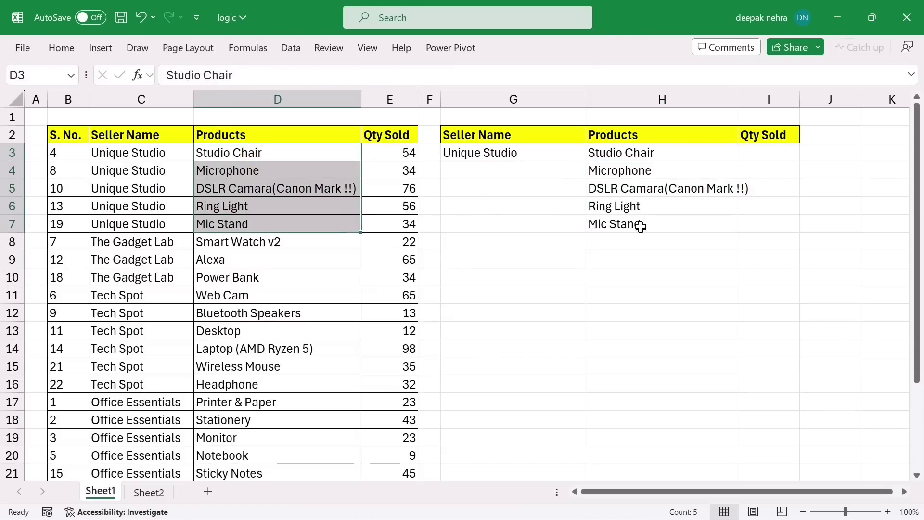
click(482, 152)
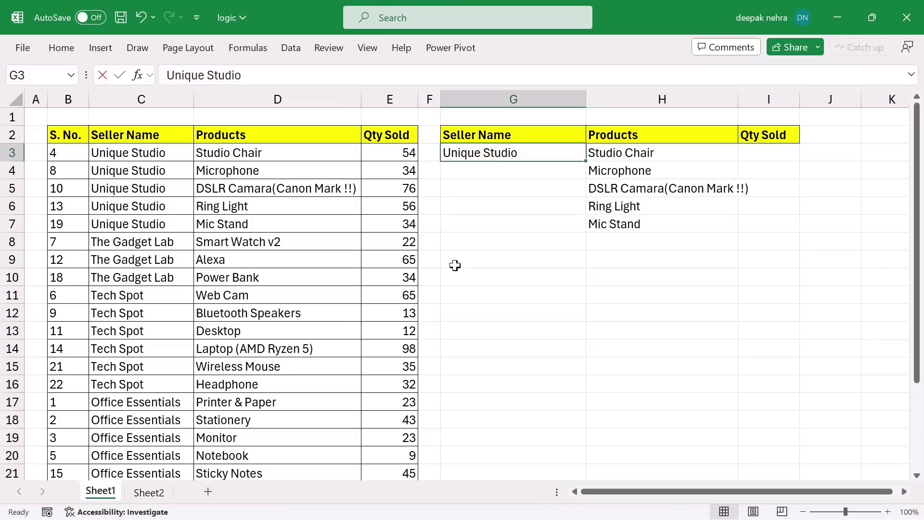
text(Tech)
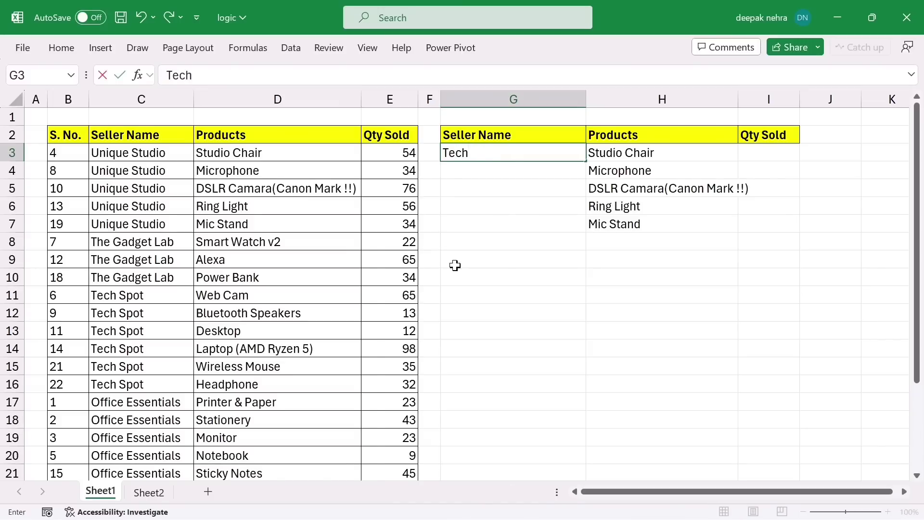
text( Spot)
key(Return)
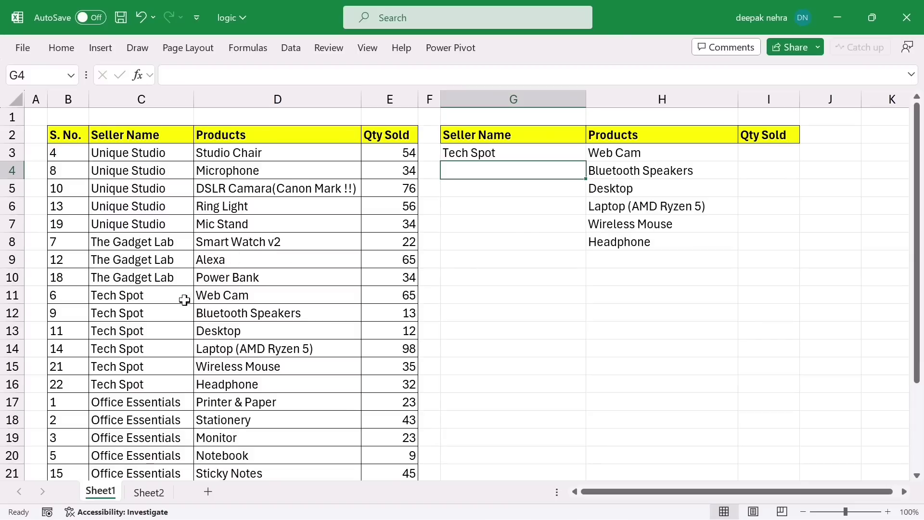
drag(220, 301, 226, 381)
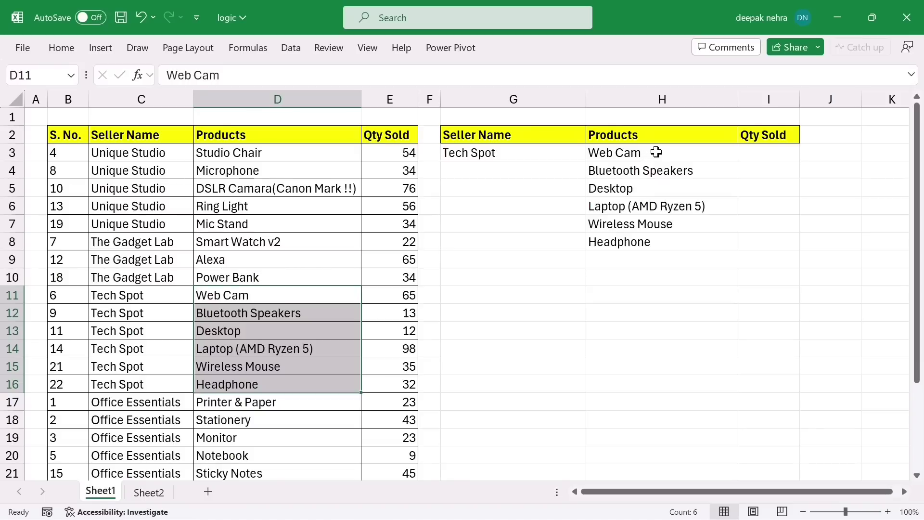
Wrap the existing FILTER formula in H3 in a TEXTJOIN function.
double_click(616, 154)
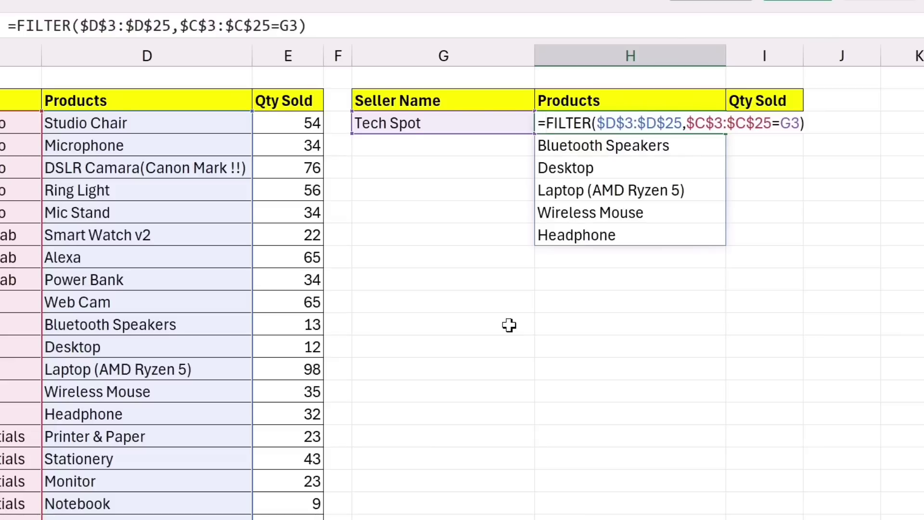
text(text)
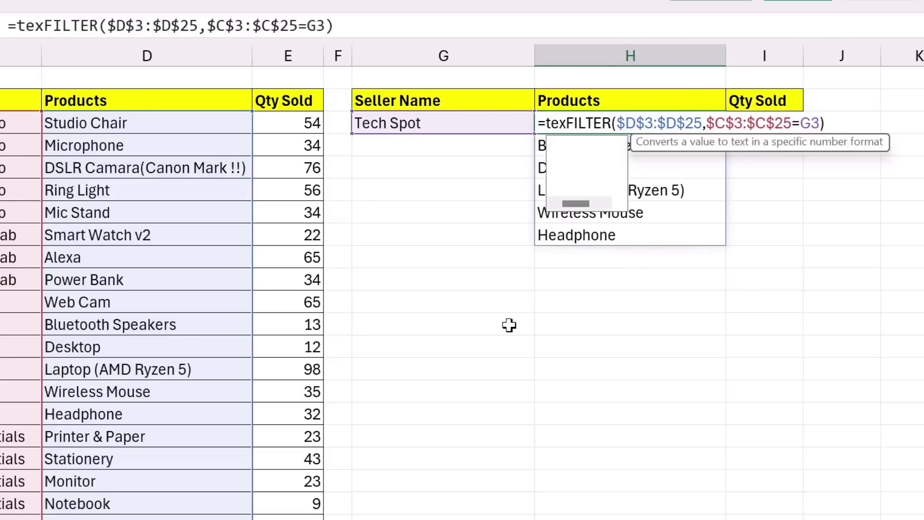
text(j)
key(Tab)
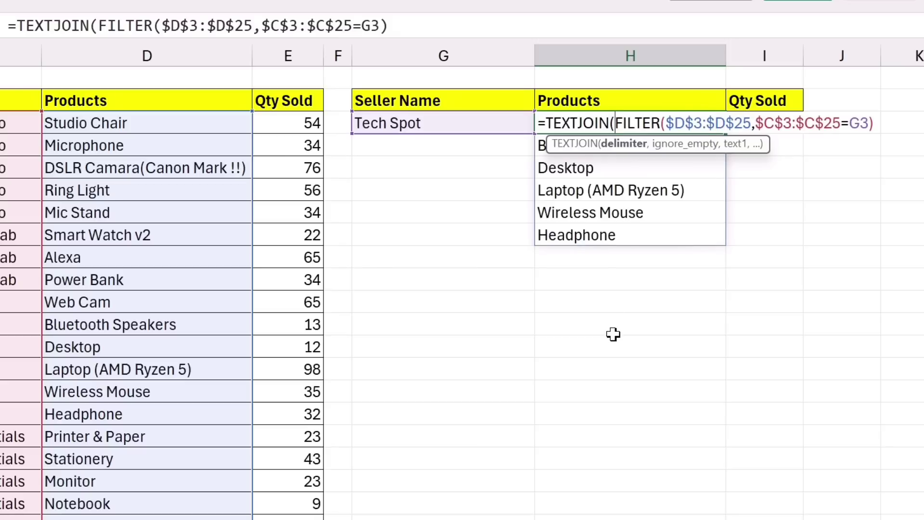
Give TEXTJOIN the delimiter ", ", leave its ignore_empty argument blank, and complete the formula with FILTER as text1.
text(",)
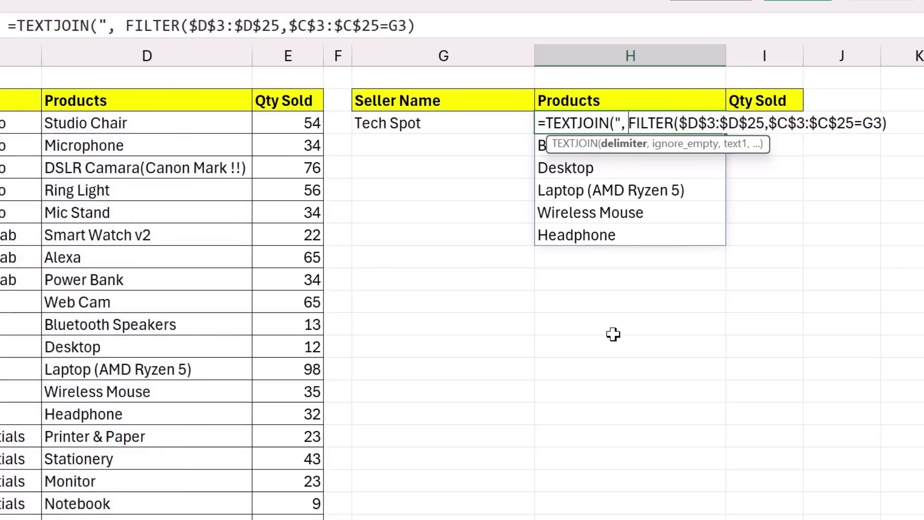
text( ")
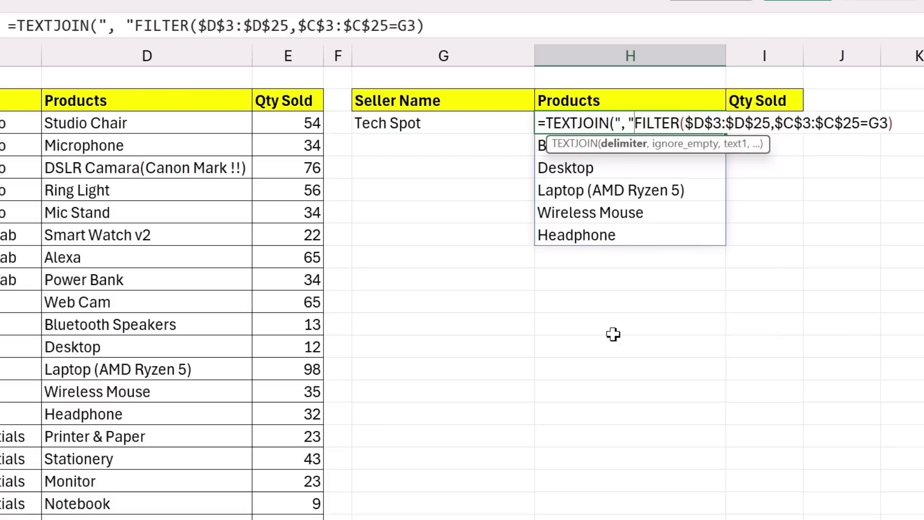
text(,)
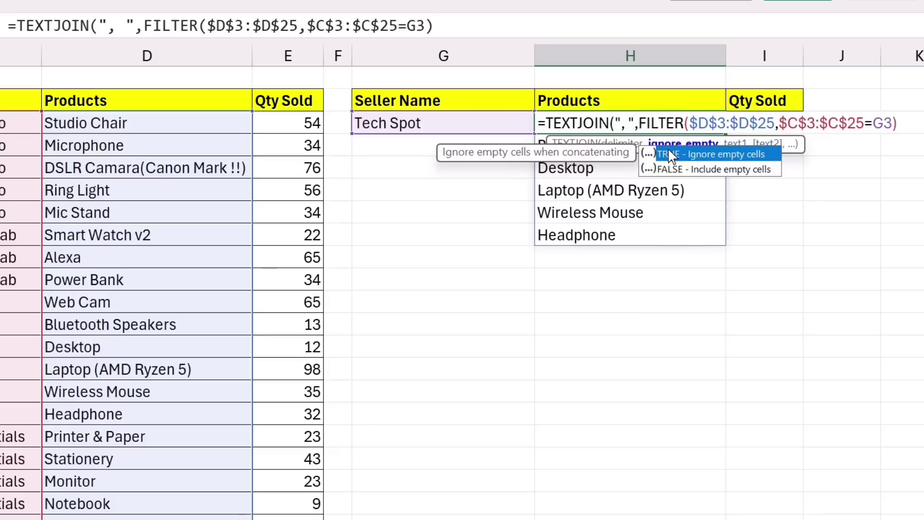
text(,)
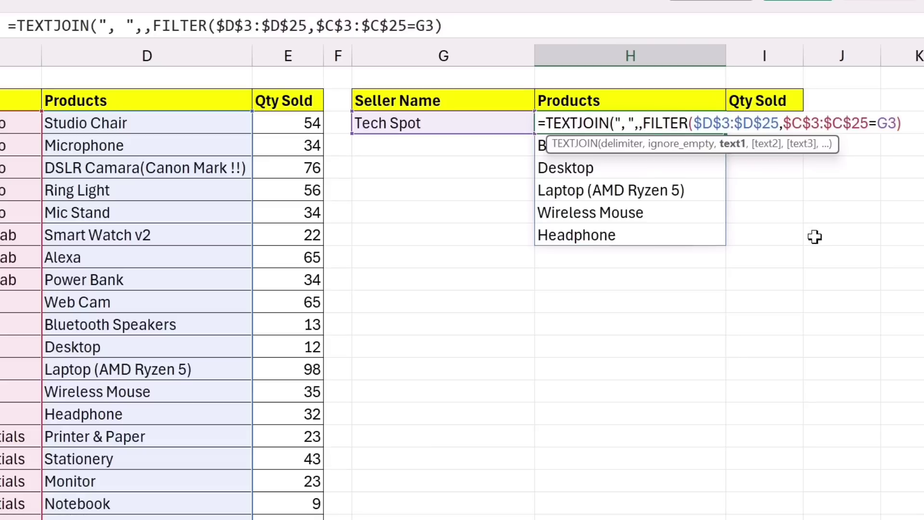
text())
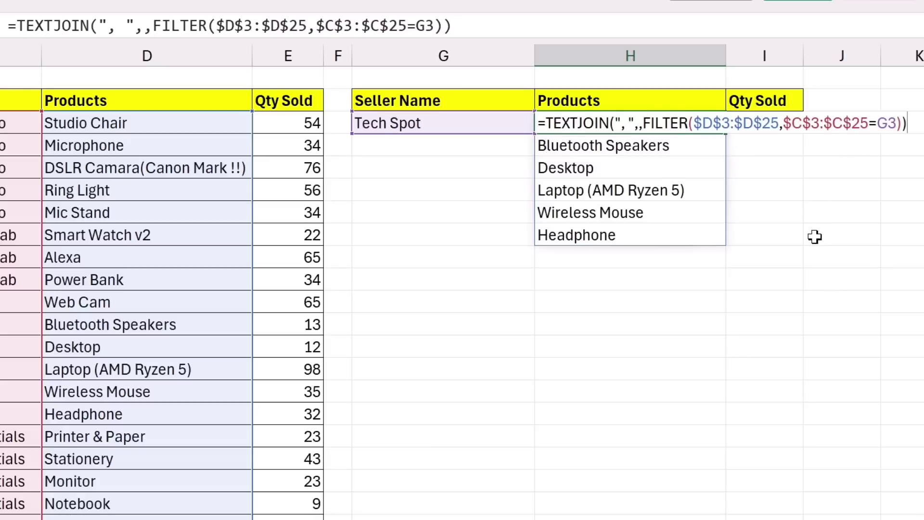
key(Return)
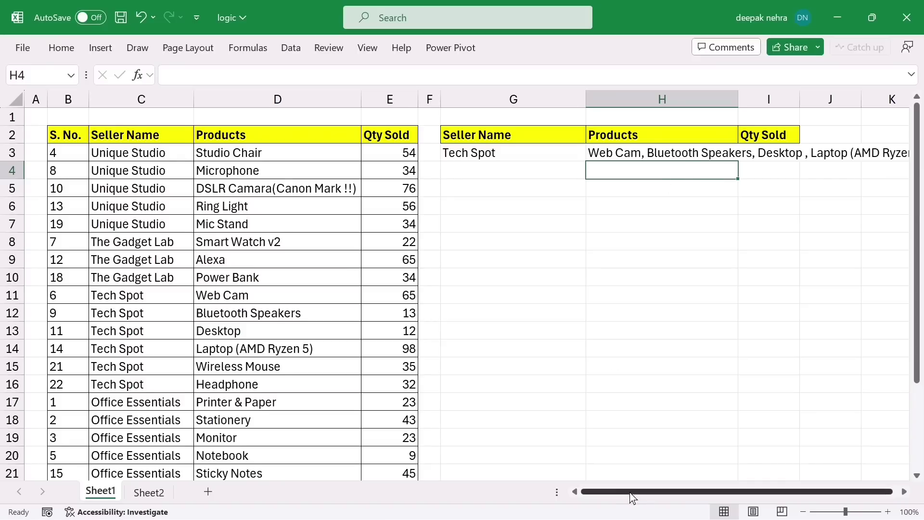
Widen column H until the joined product list in H3 fits on one line.
drag(629, 492, 688, 495)
drag(723, 99, 892, 120)
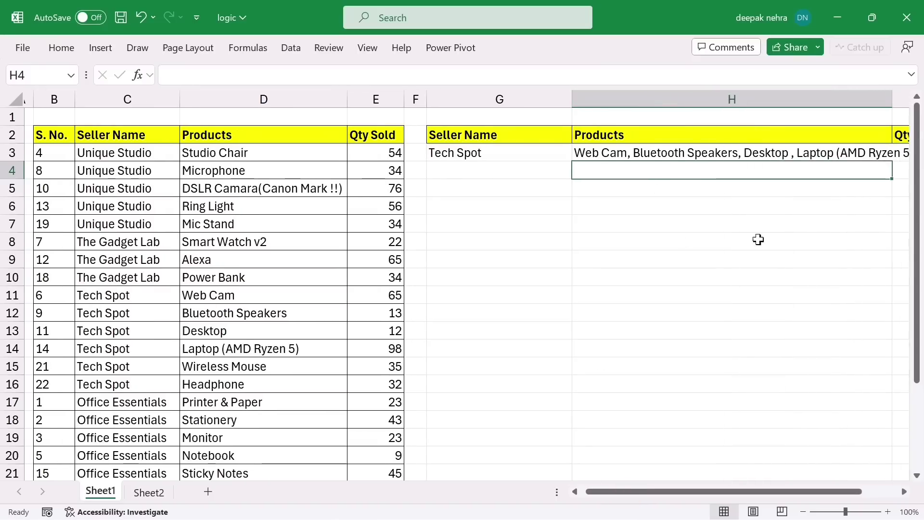
click(737, 370)
key(Right)
key(Right)
key(Right)
key(Right)
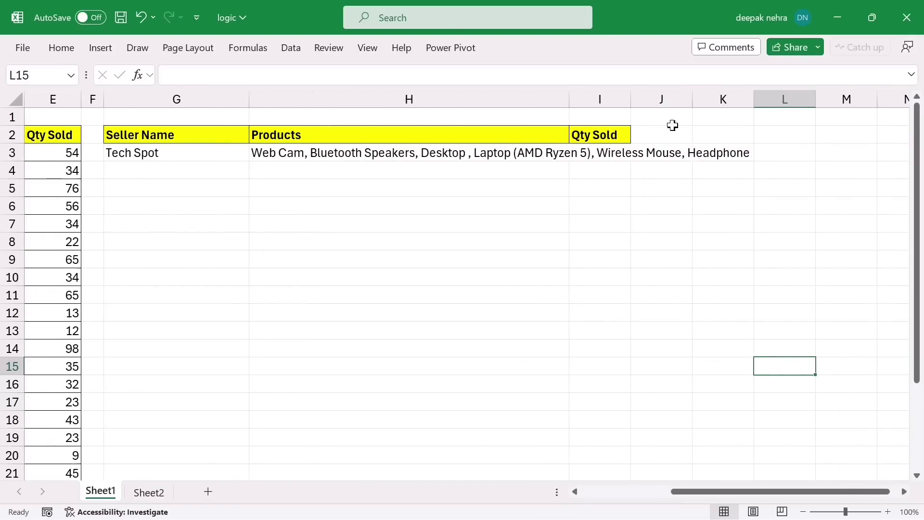
click(521, 92)
drag(569, 102, 813, 144)
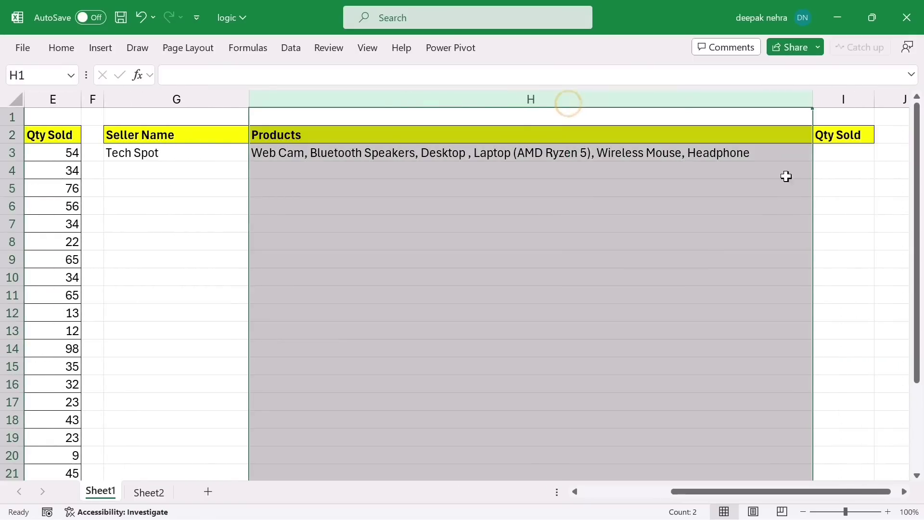
click(530, 259)
click(396, 153)
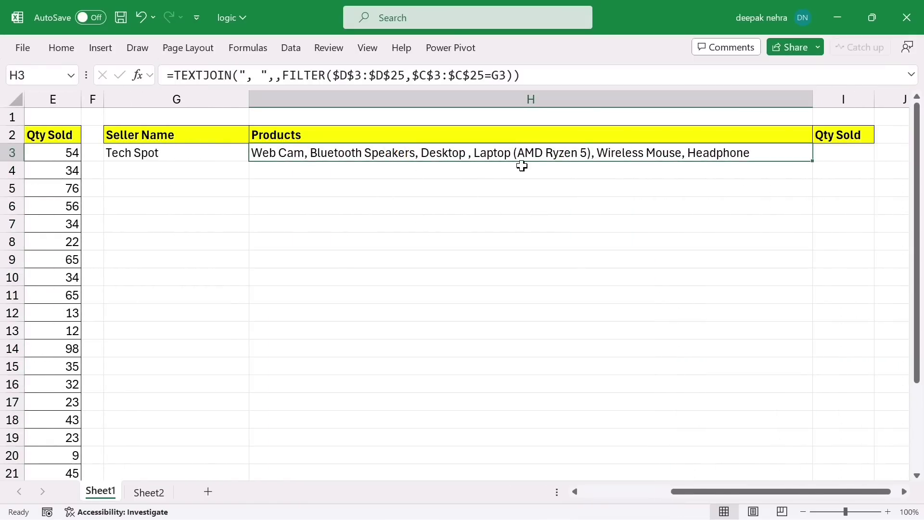
Narrow column H and wrap the text in H3 so the product list spans several lines.
drag(813, 102, 477, 103)
drag(726, 484, 601, 486)
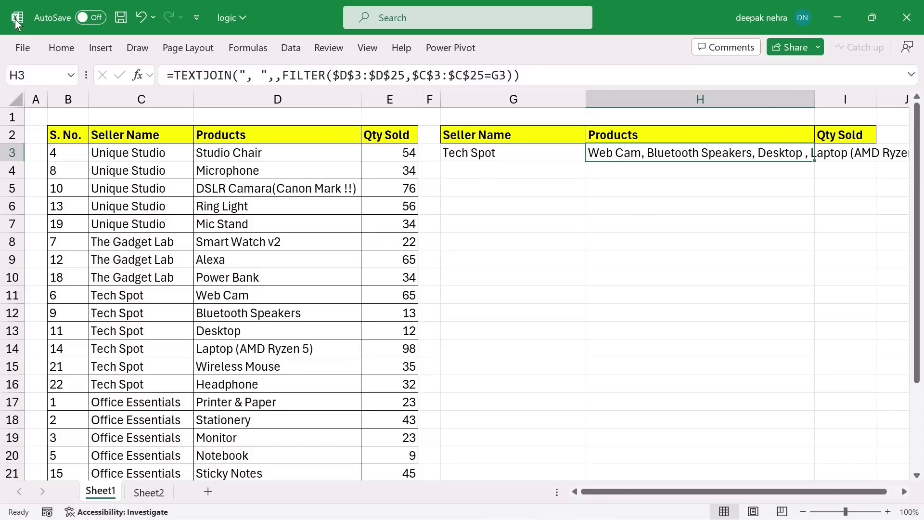
click(61, 47)
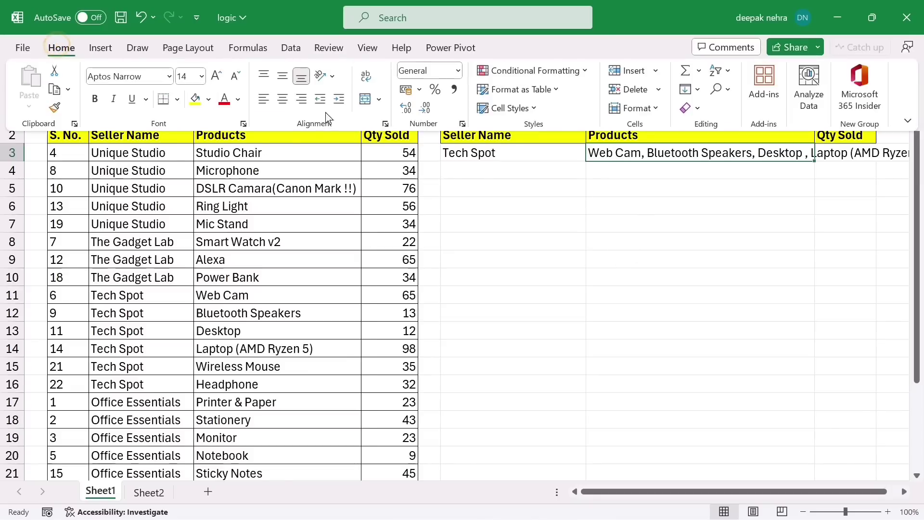
click(365, 75)
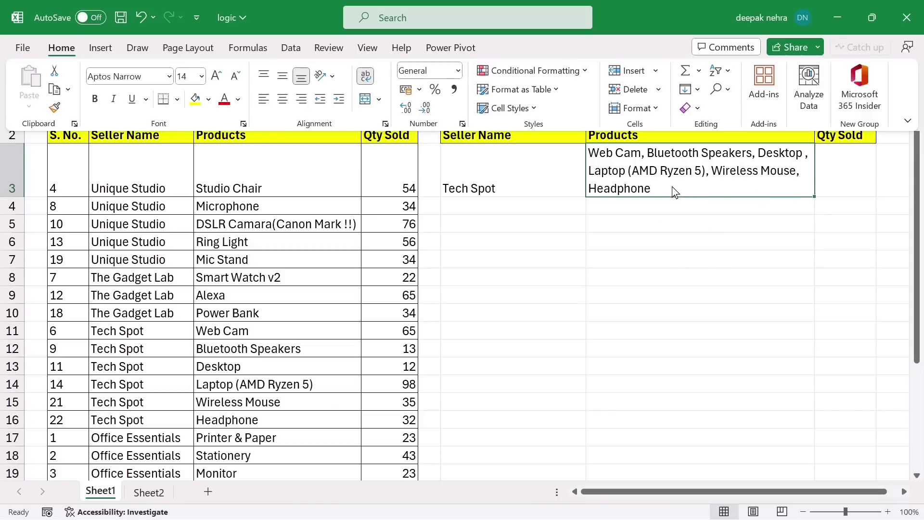
click(662, 263)
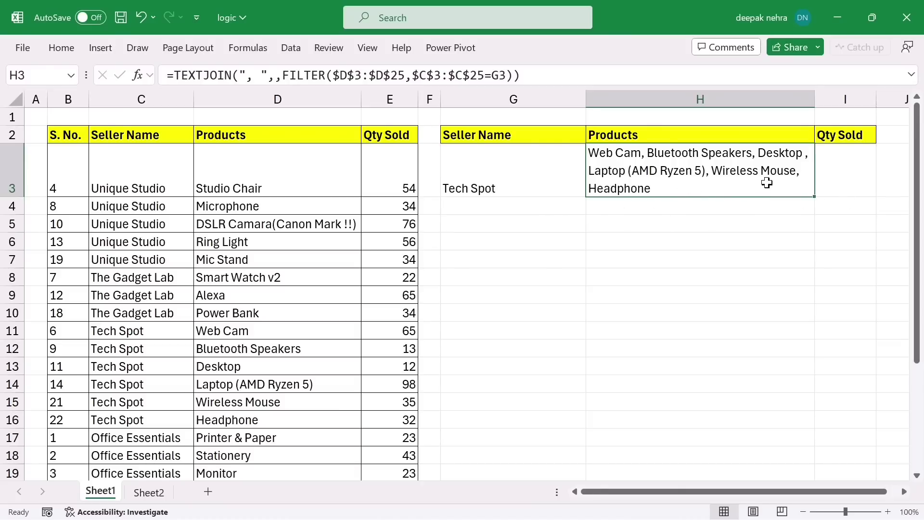
Try filling the H3 formula down to H7, and undo the fill.
drag(815, 197, 813, 267)
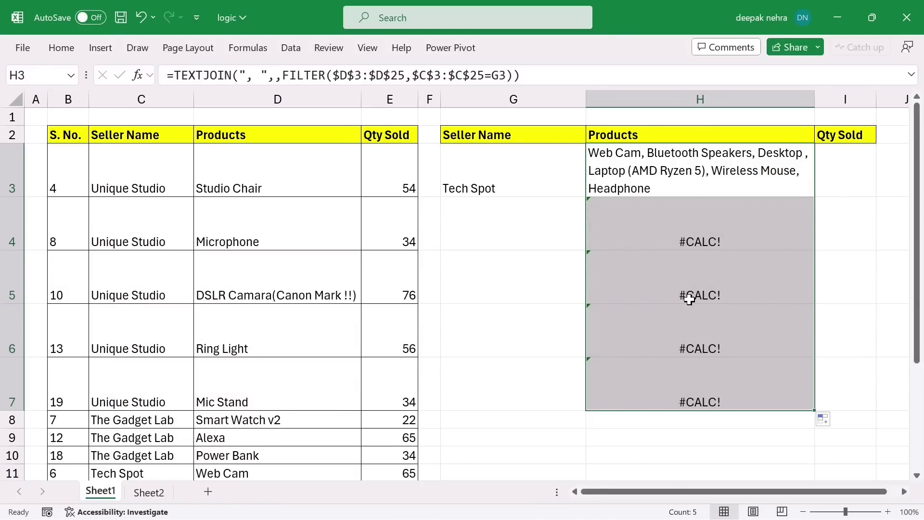
key(ctrl+z)
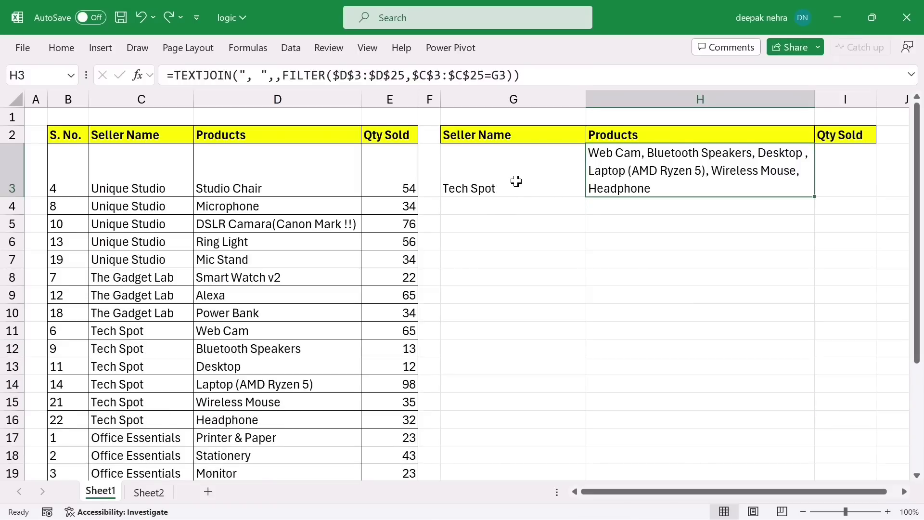
click(516, 181)
click(479, 206)
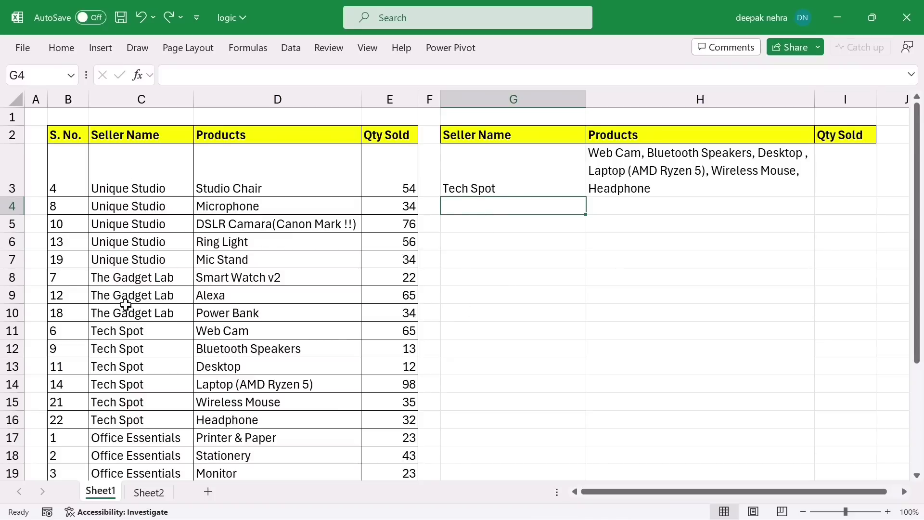
Replace the seller name in G3 with the formula =UNIQUE(C3:C25) to list every seller once.
click(476, 181)
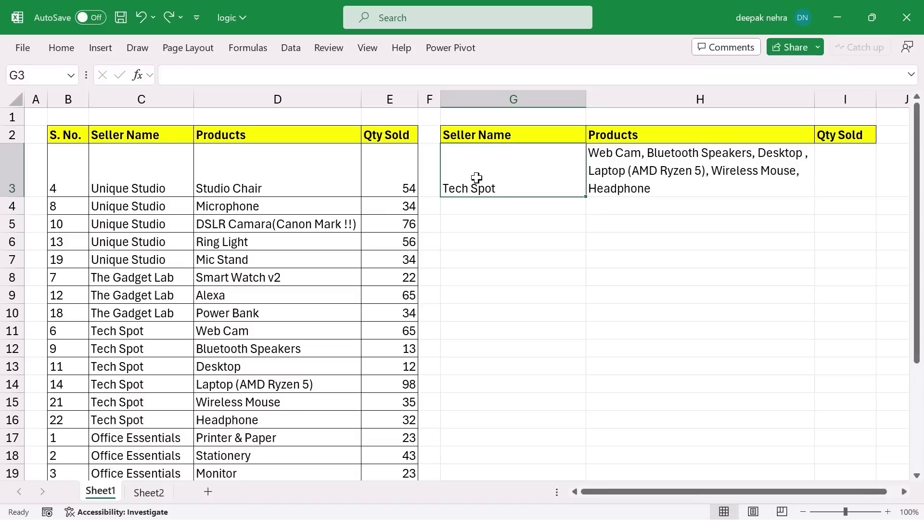
key(Delete)
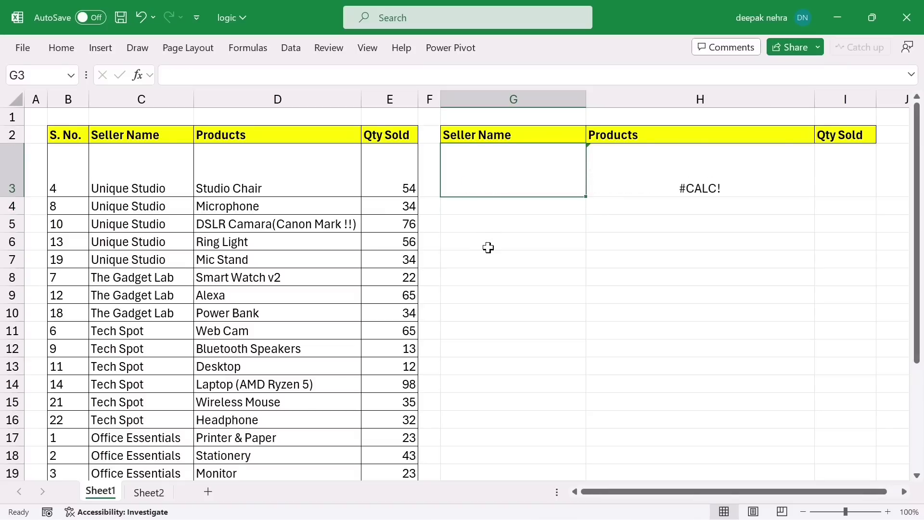
text(=uniq)
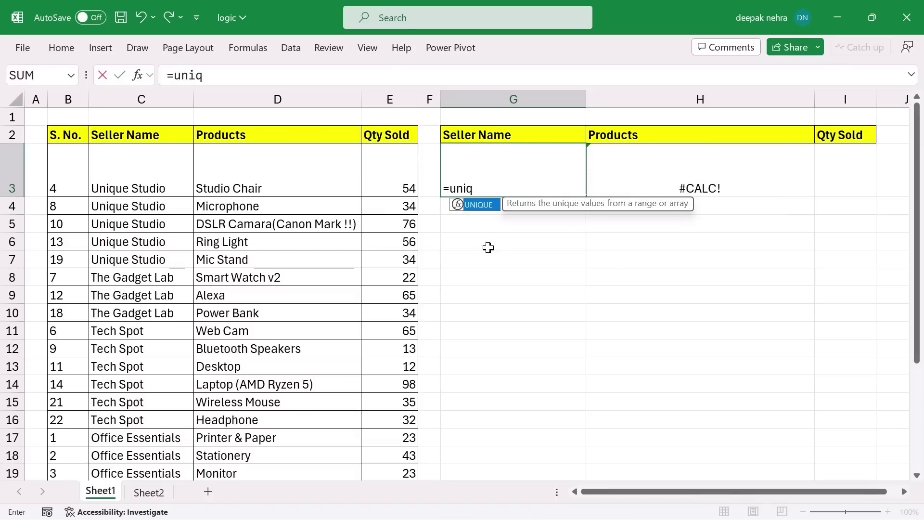
key(Tab)
drag(141, 165, 145, 435)
scroll(538, 323, up, 2)
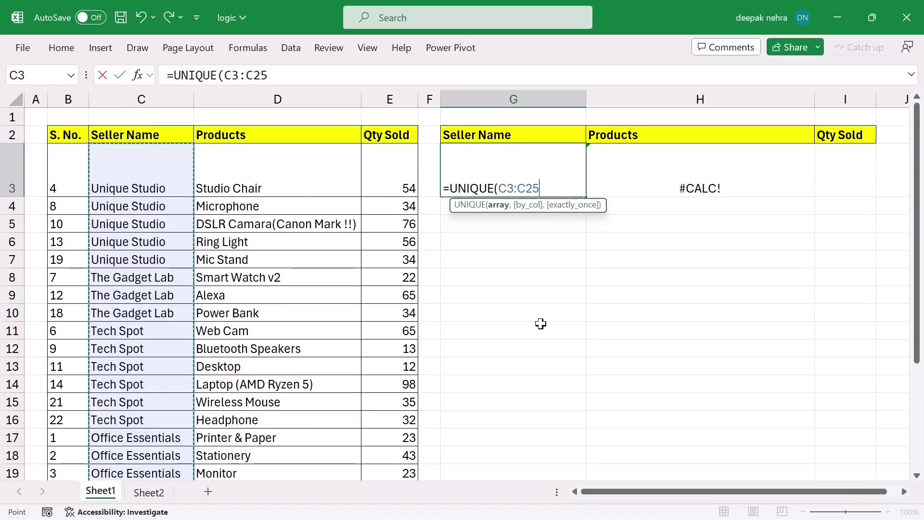
key(Return)
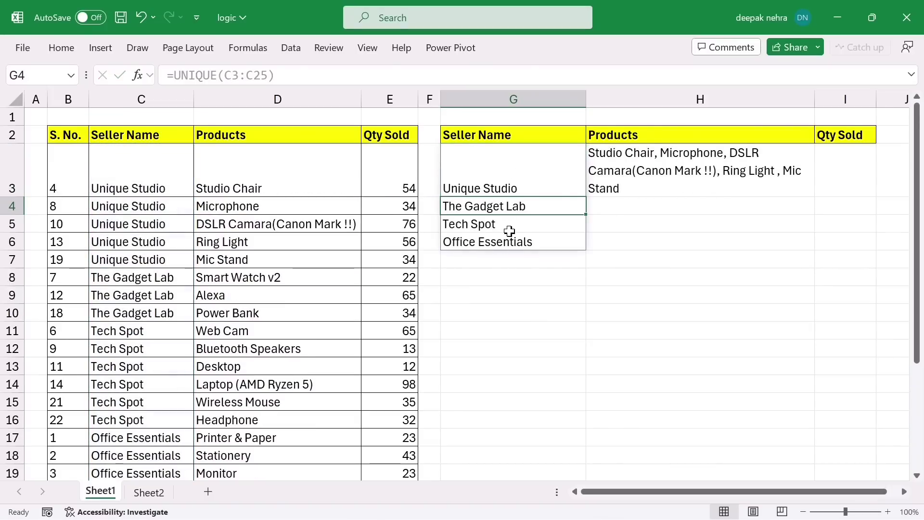
Fill the TEXTJOIN formula from H3 down to H6 for the remaining sellers and check the resulting product lists.
click(700, 181)
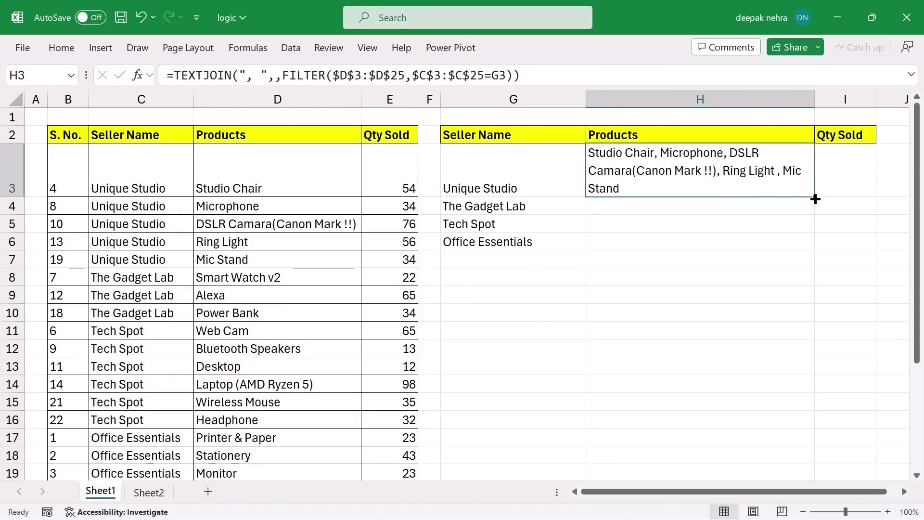
drag(814, 199, 813, 245)
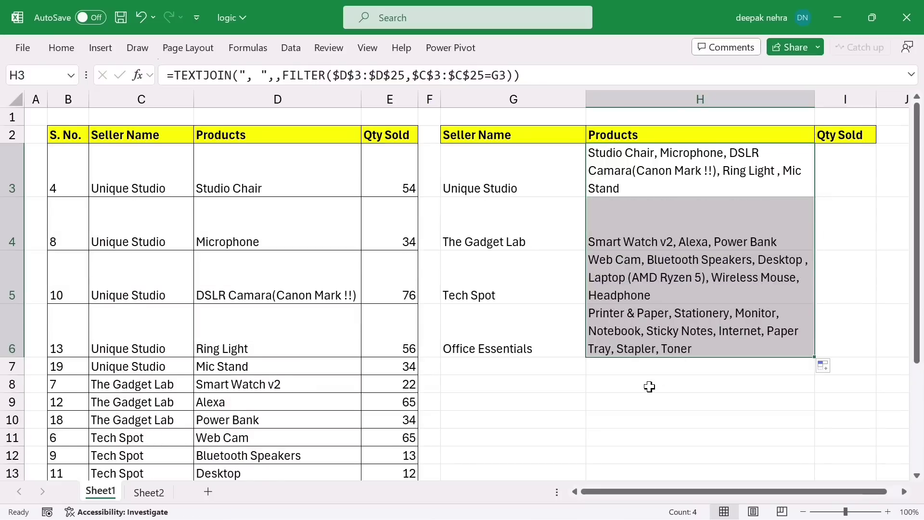
click(675, 233)
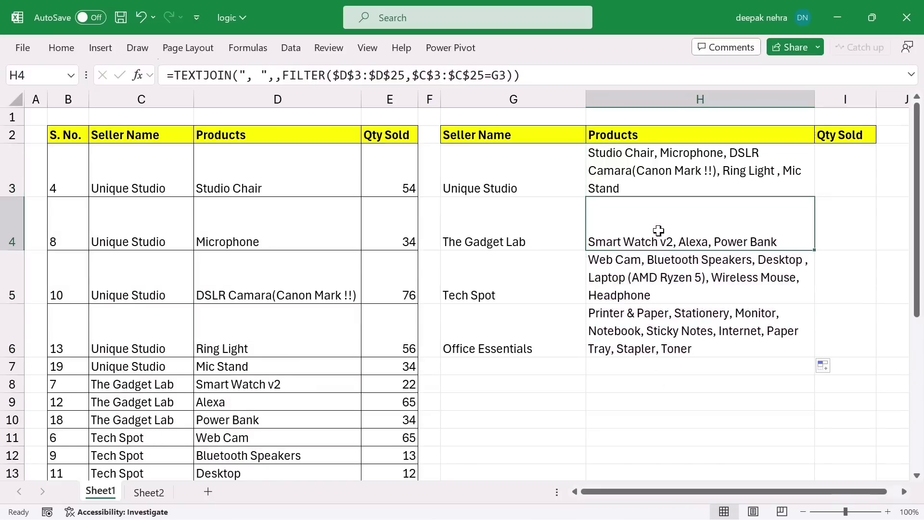
click(652, 266)
click(648, 326)
click(839, 173)
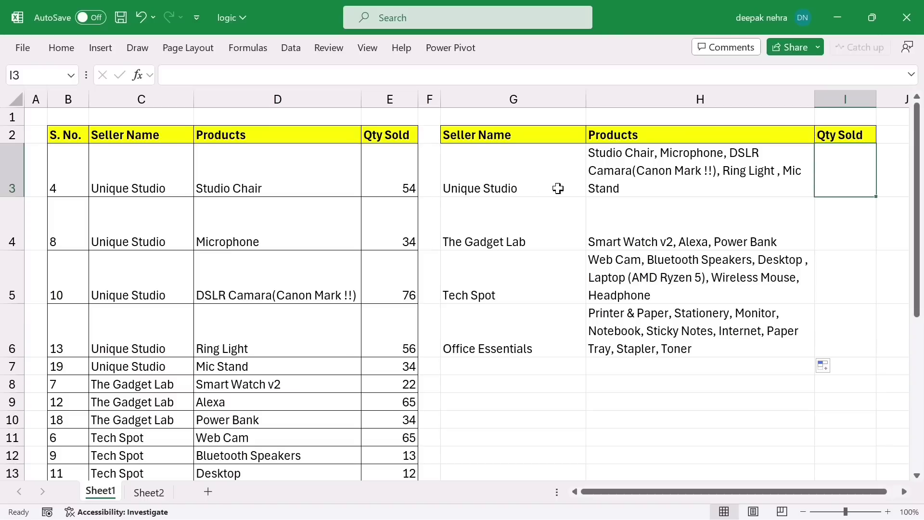
click(524, 186)
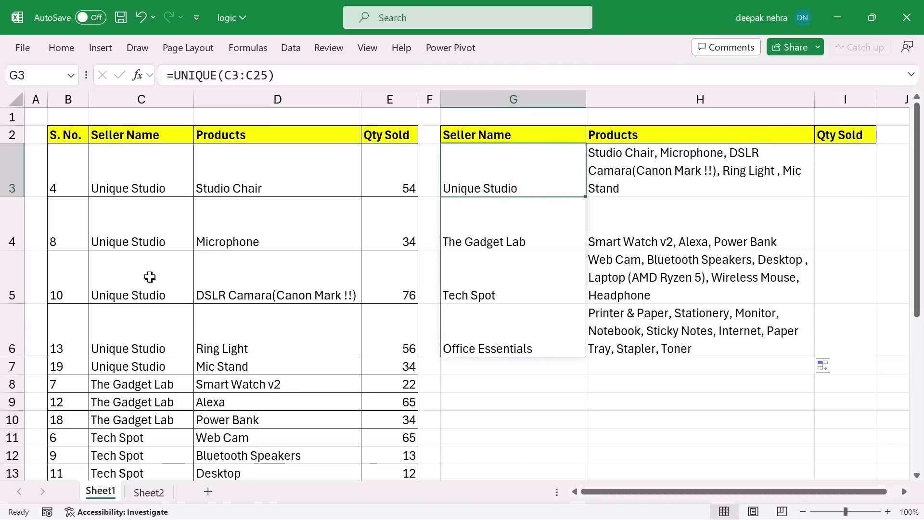
Enter a SUMIF formula in I3 with range C3:C25, criteria G3 and sum range E3:E25, leaving it open for editing.
drag(381, 163, 396, 315)
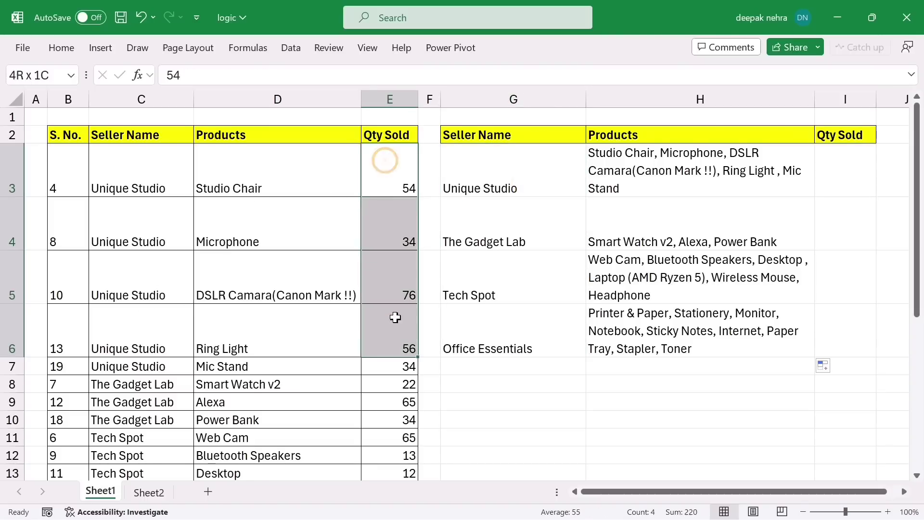
click(834, 181)
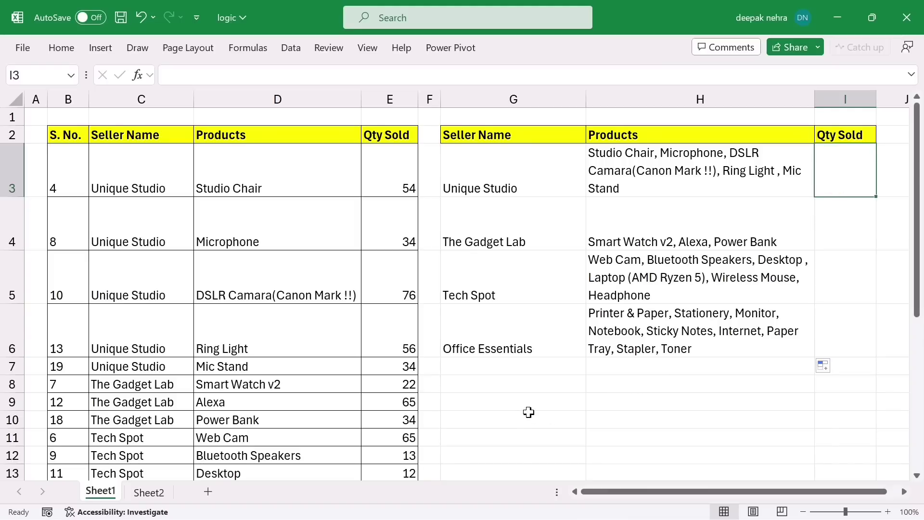
text(=s)
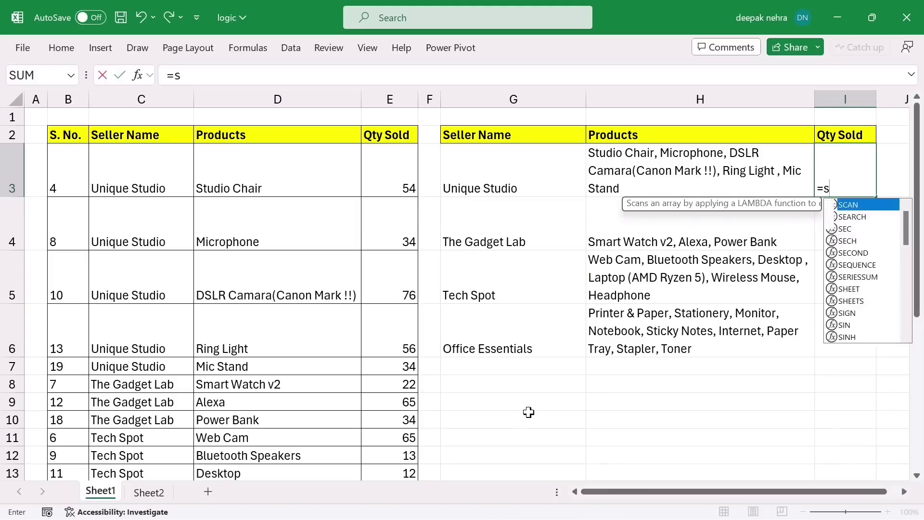
text(umif()
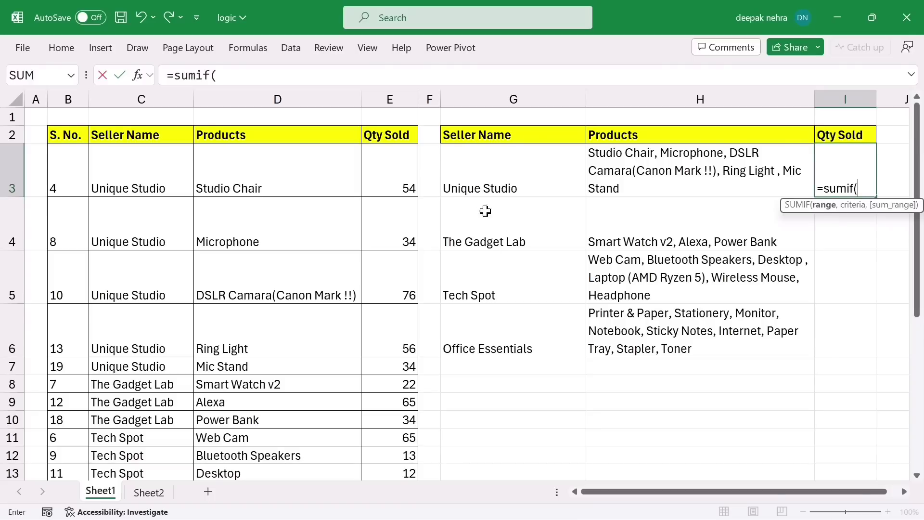
drag(137, 175, 127, 438)
scroll(526, 377, up, 2)
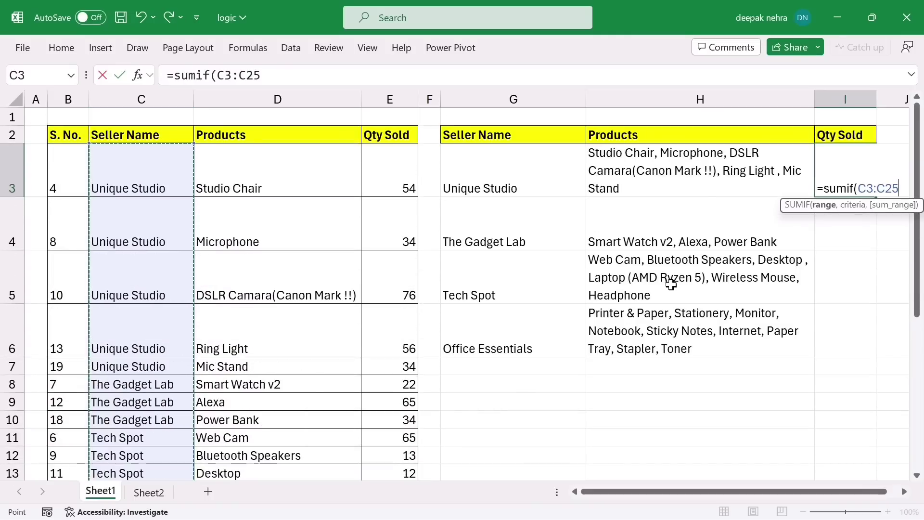
text(,)
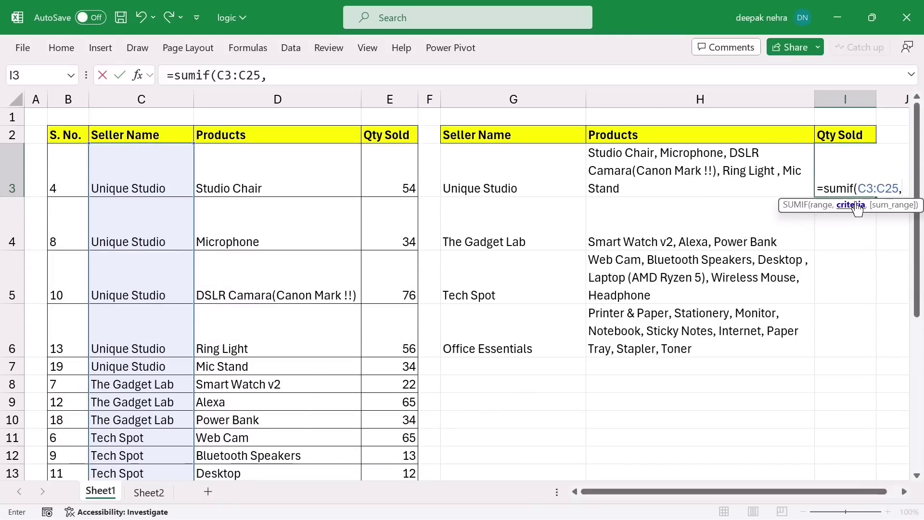
click(481, 176)
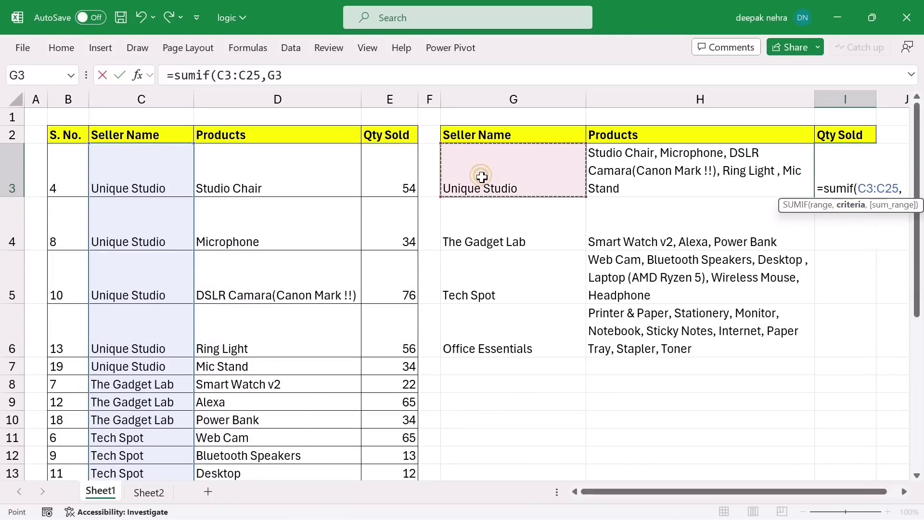
text(,)
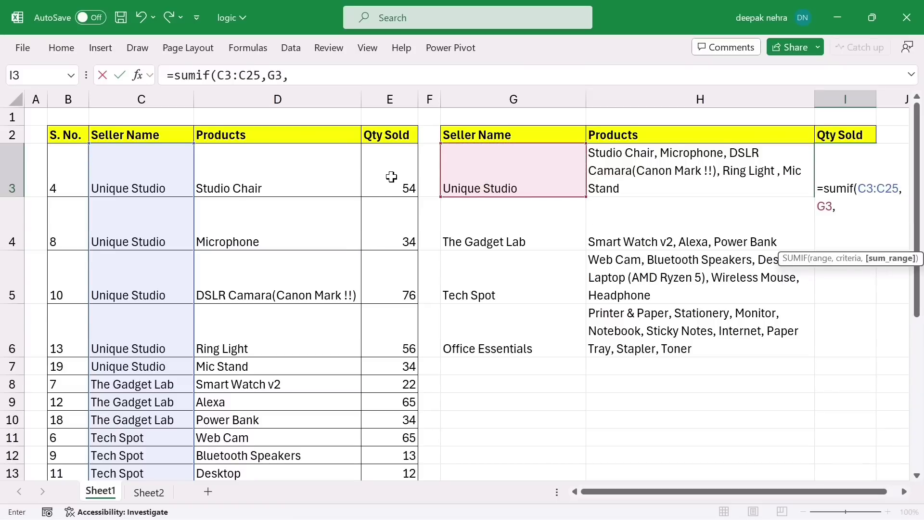
drag(390, 170, 396, 446)
scroll(479, 417, up, 2)
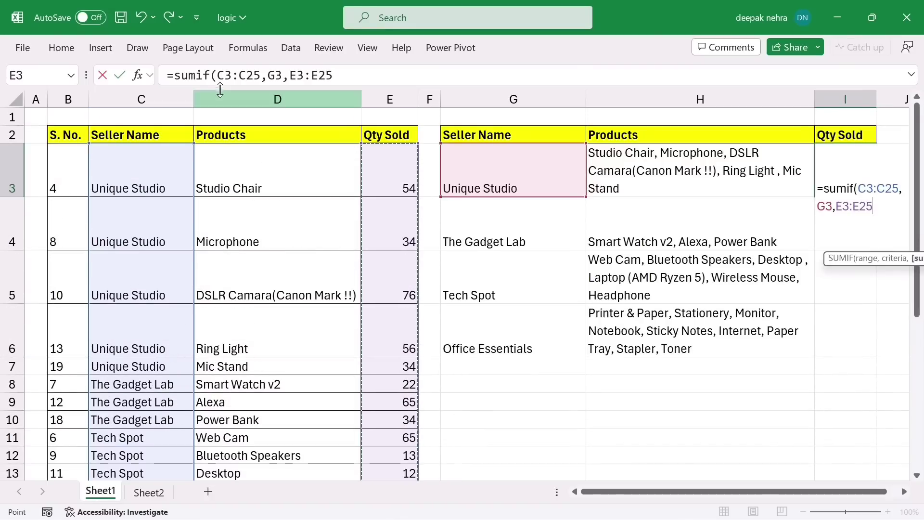
Make both ranges in the I3 formula absolute and complete it as =SUMIF($C$3:$C$25,G3,$E$3:$E$25).
drag(254, 75, 225, 76)
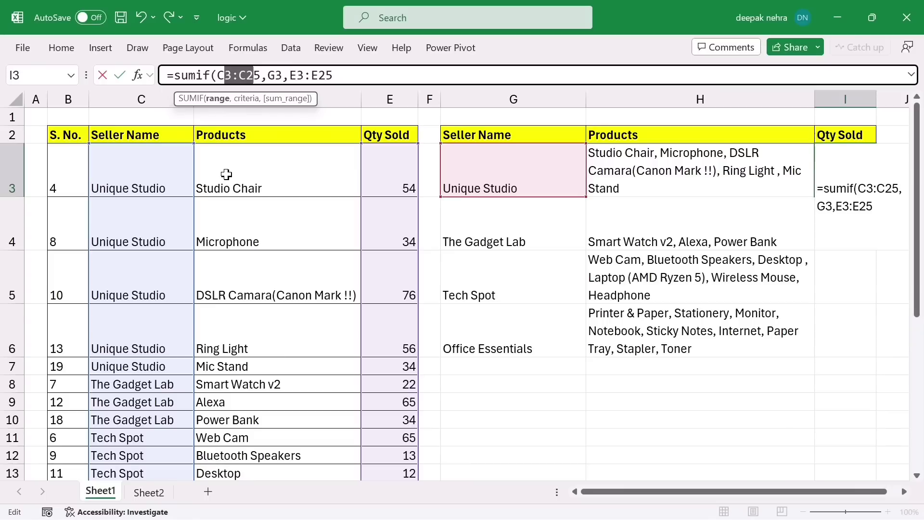
key(F4)
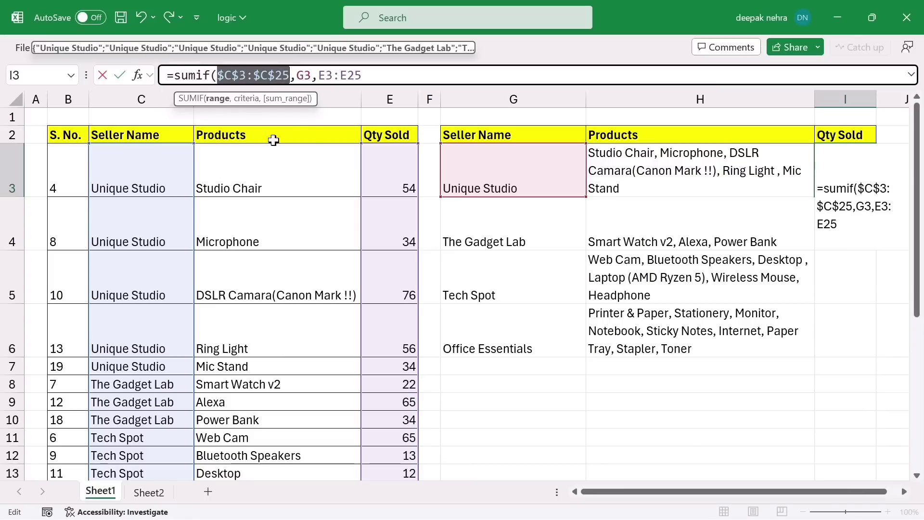
key(End)
key(shift+Left)
key(shift+Left)
key(shift+Left)
key(shift+Left)
key(shift+Left)
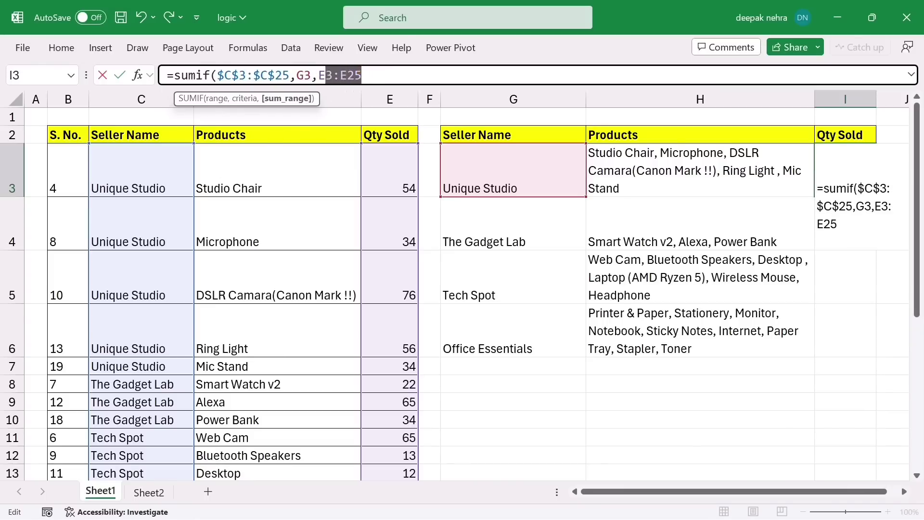
key(F4)
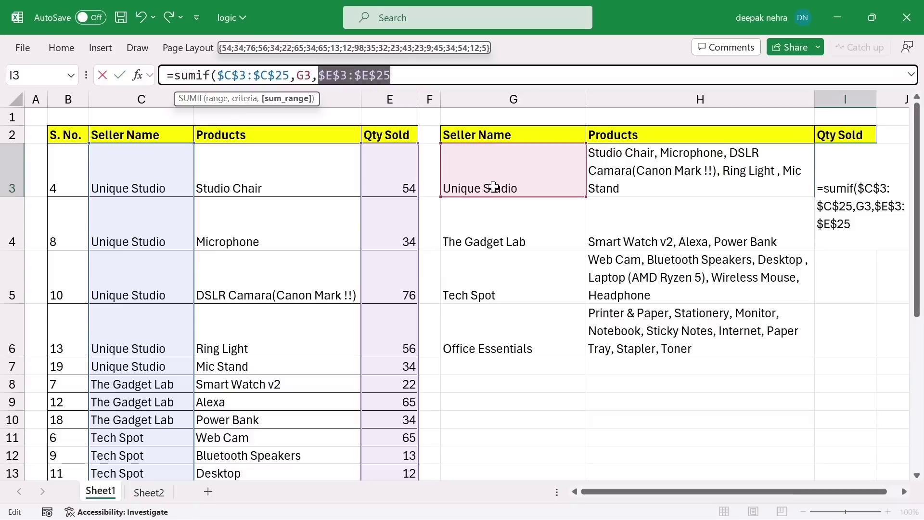
click(414, 75)
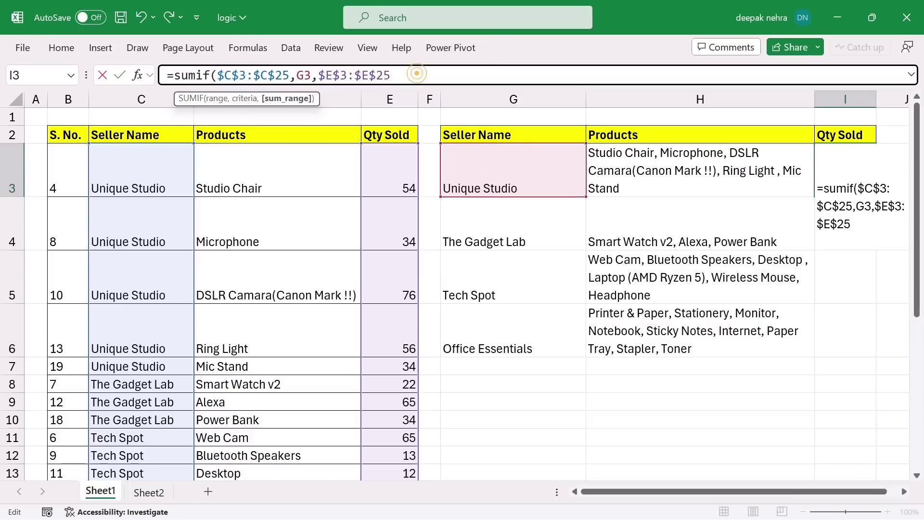
text())
key(Return)
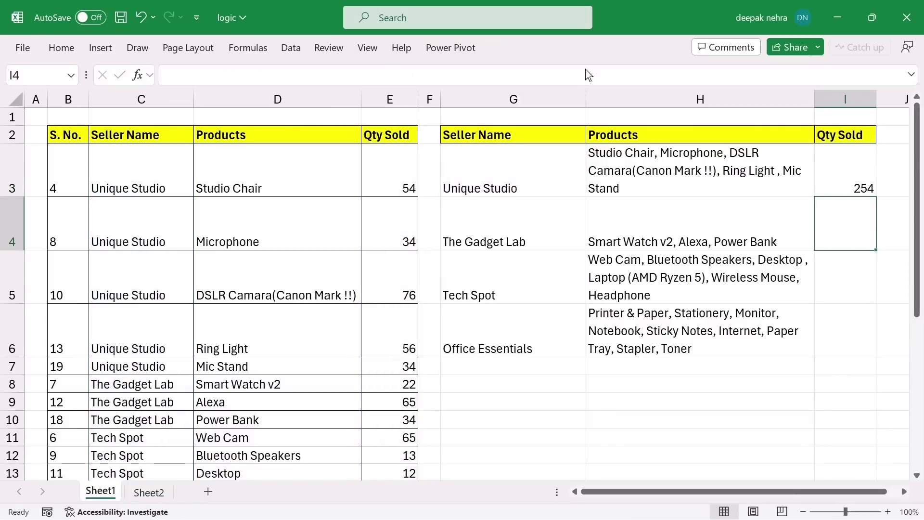
Fill the SUMIF formula from I3 down to I6 and check the first total against Unique Studio's quantities in E3:E7.
click(861, 171)
drag(876, 196, 862, 344)
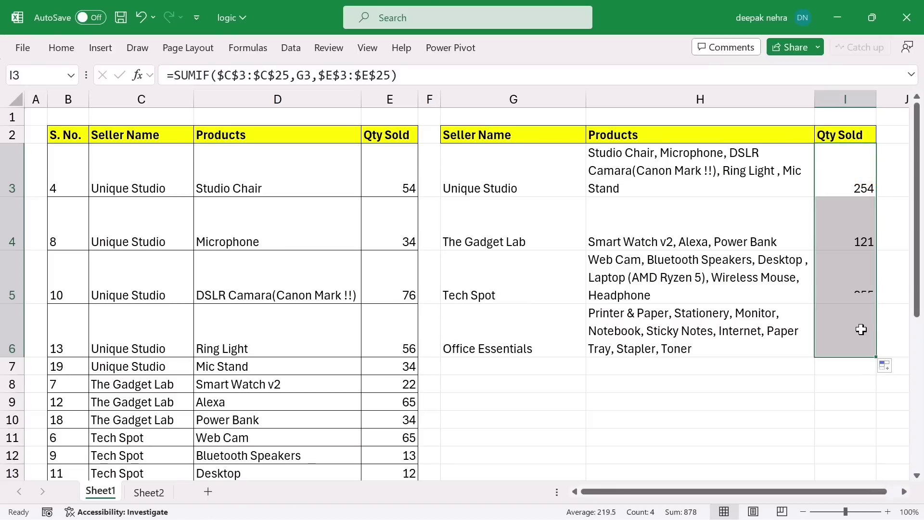
click(854, 183)
click(398, 171)
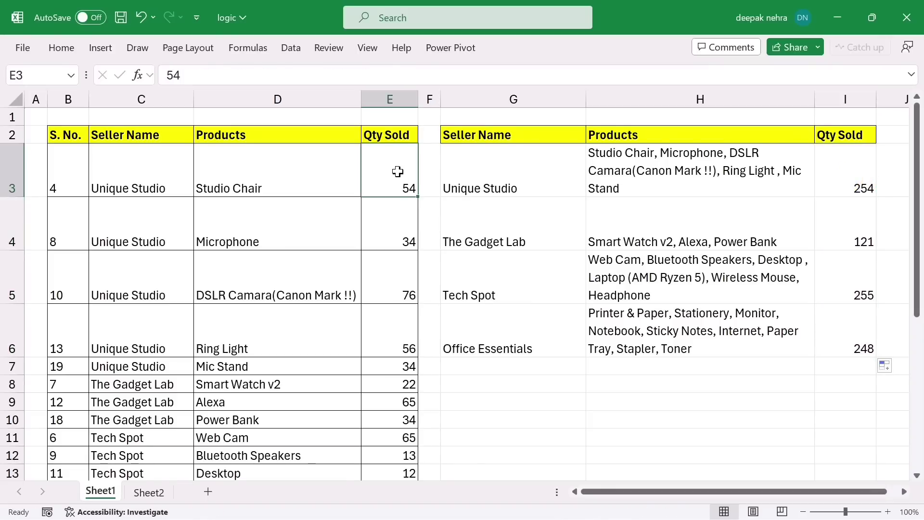
drag(397, 171, 390, 364)
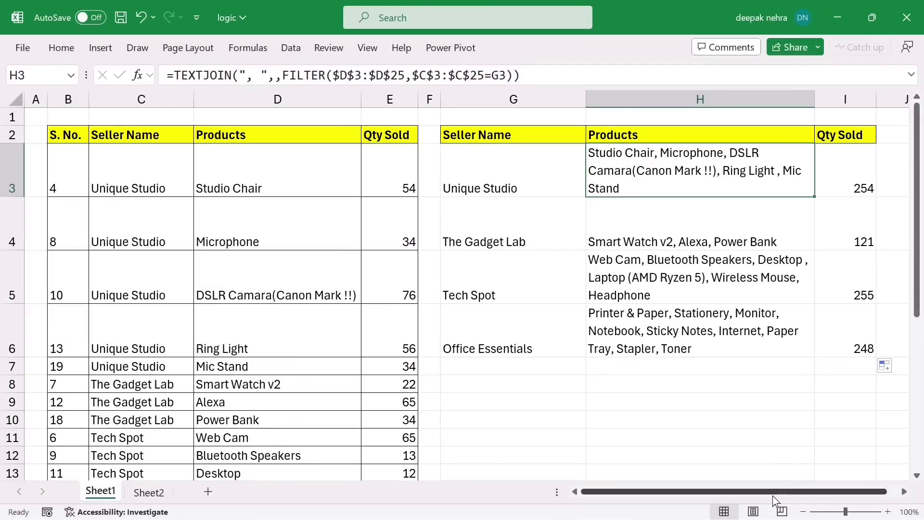
Widen column H until every seller's product list fits on one line, and review the lists in the summary.
drag(773, 494, 828, 497)
click(781, 400)
click(787, 399)
key(Right)
key(Right)
key(Right)
key(Right)
key(Right)
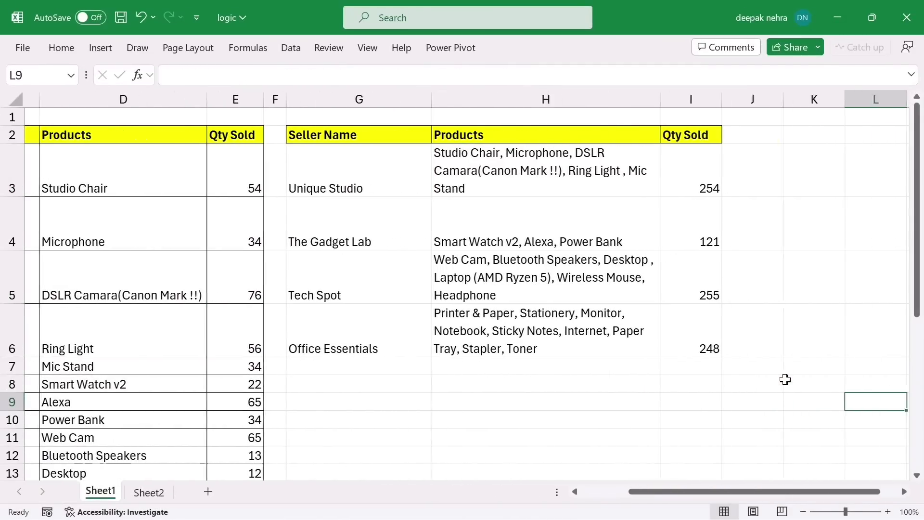
drag(477, 99, 780, 130)
click(299, 178)
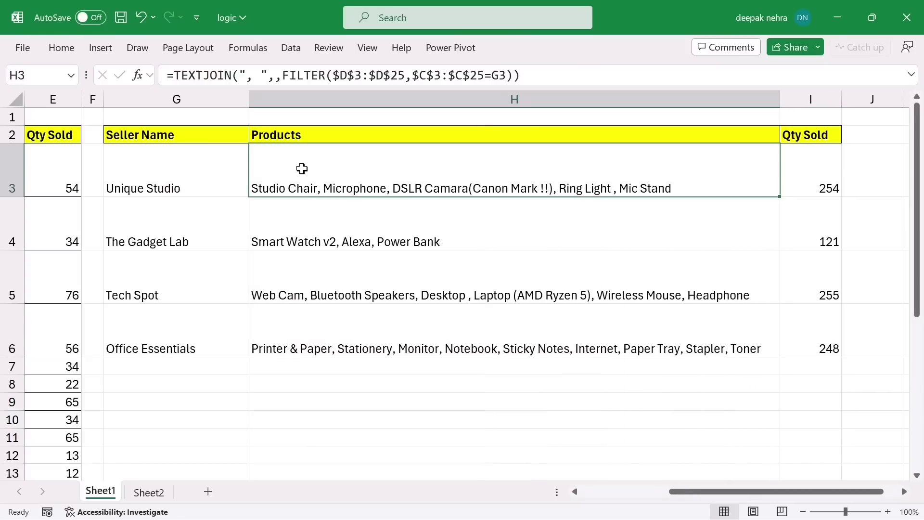
click(299, 228)
click(319, 310)
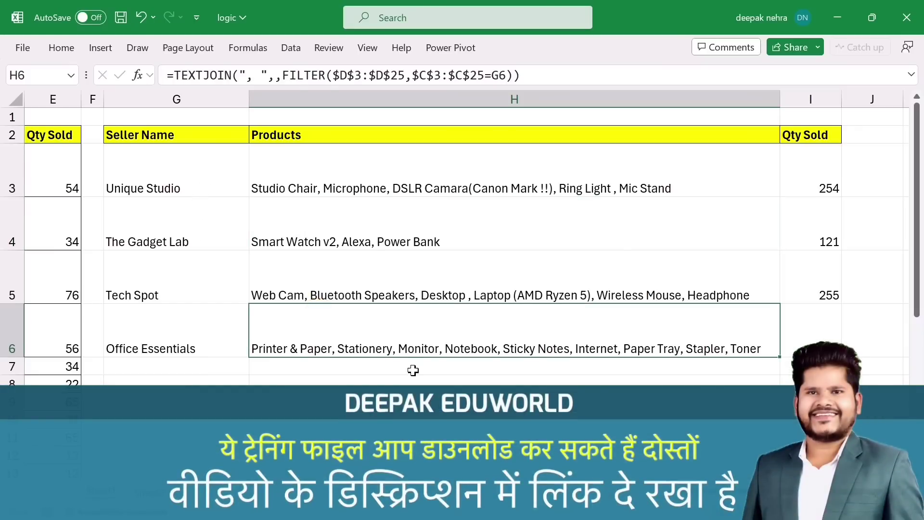